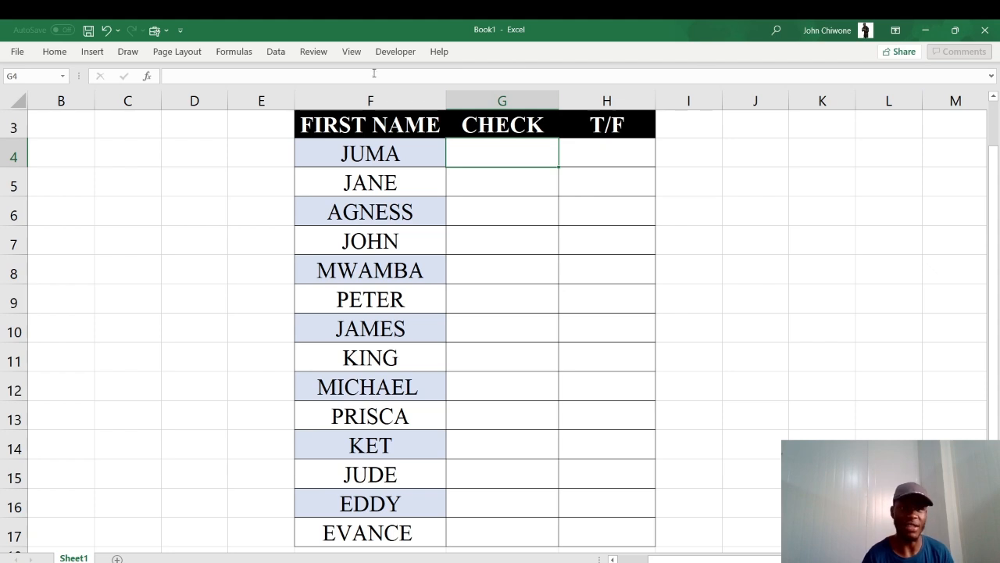
Pin the ribbon open and make sure the Developer tab is enabled in the ribbon customization options
{"action": "left_click", "coordinate": [57, 53]}
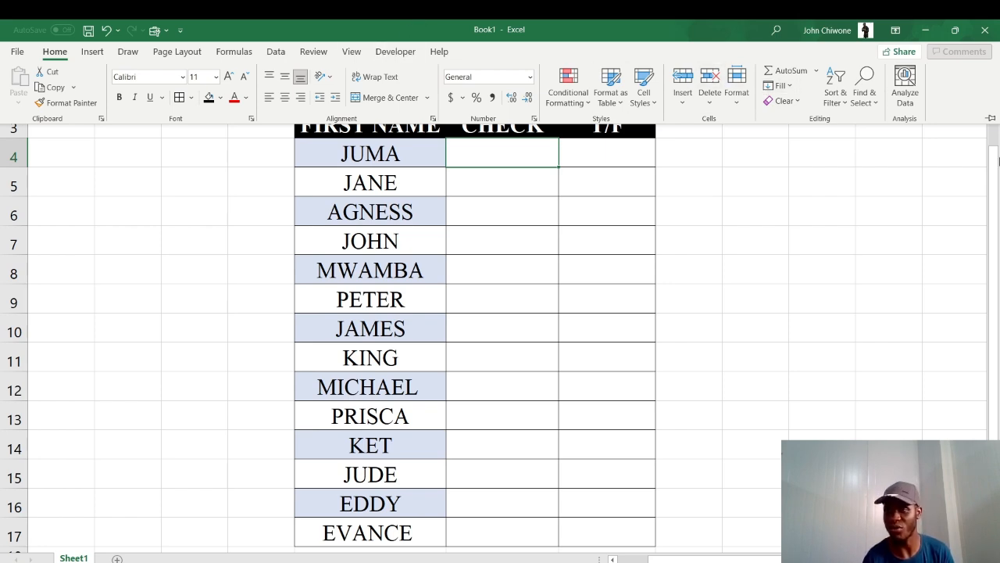
{"action": "left_click", "coordinate": [991, 119]}
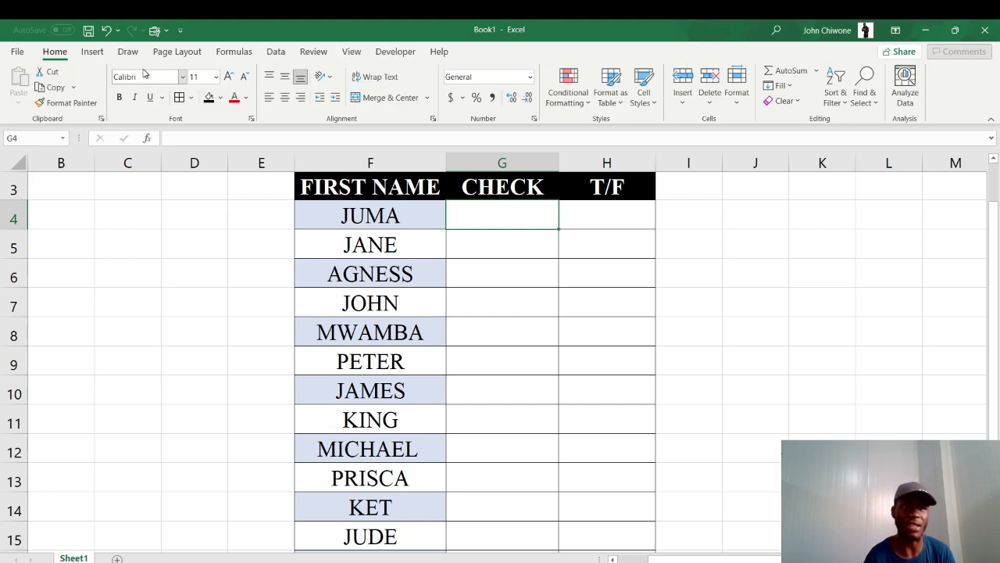
{"action": "left_click", "coordinate": [17, 51]}
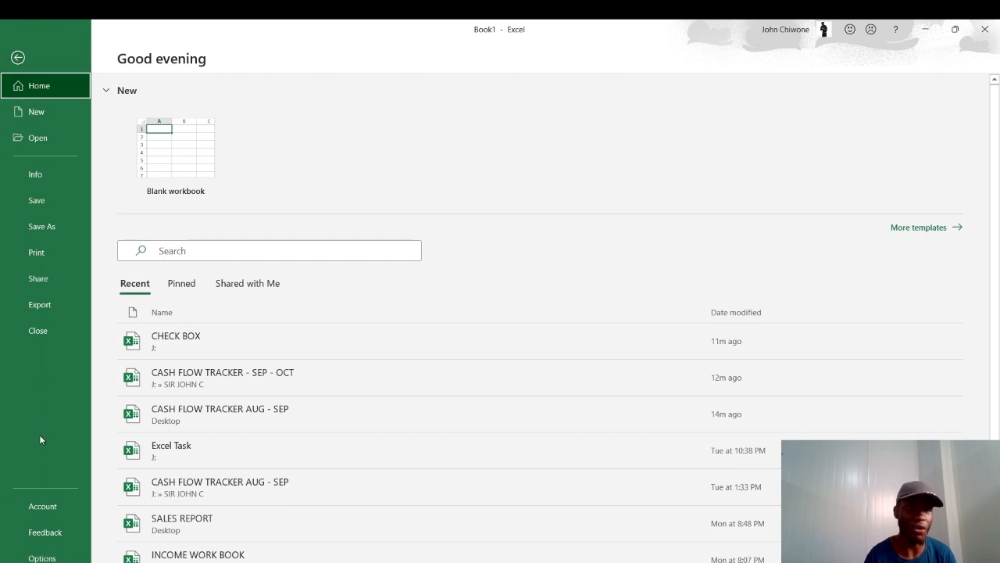
{"action": "left_click", "coordinate": [42, 556]}
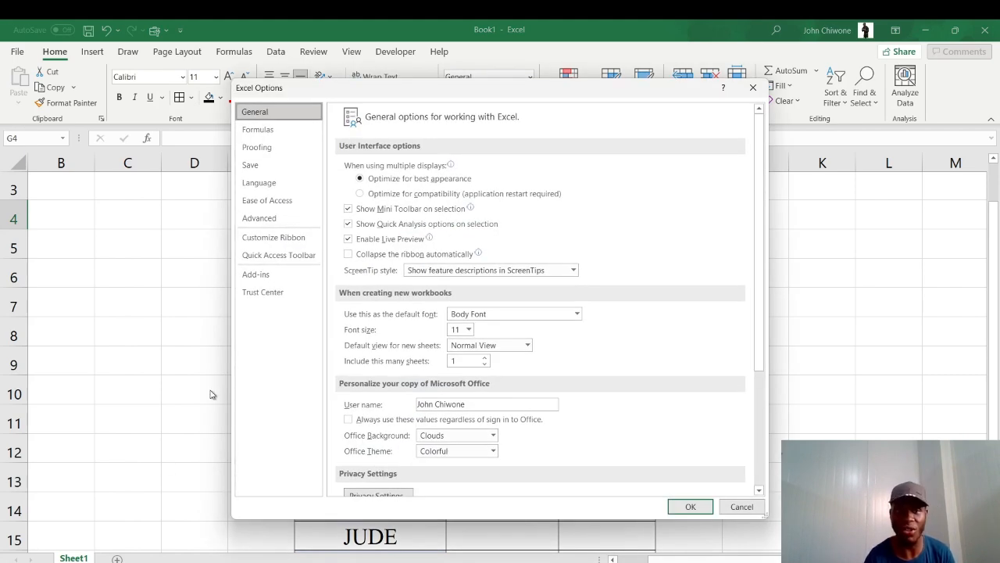
{"action": "left_click", "coordinate": [307, 241]}
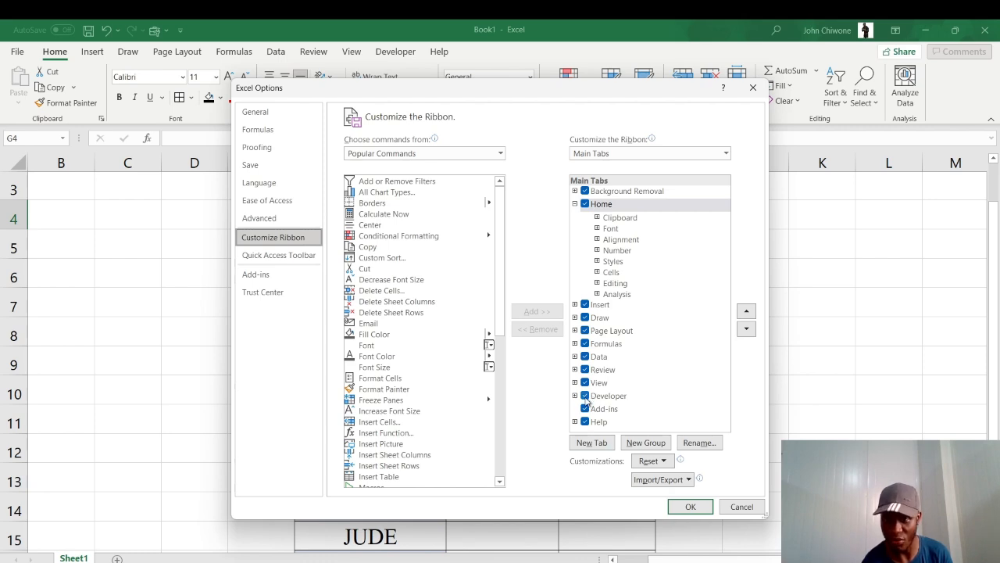
{"action": "left_click", "coordinate": [691, 507]}
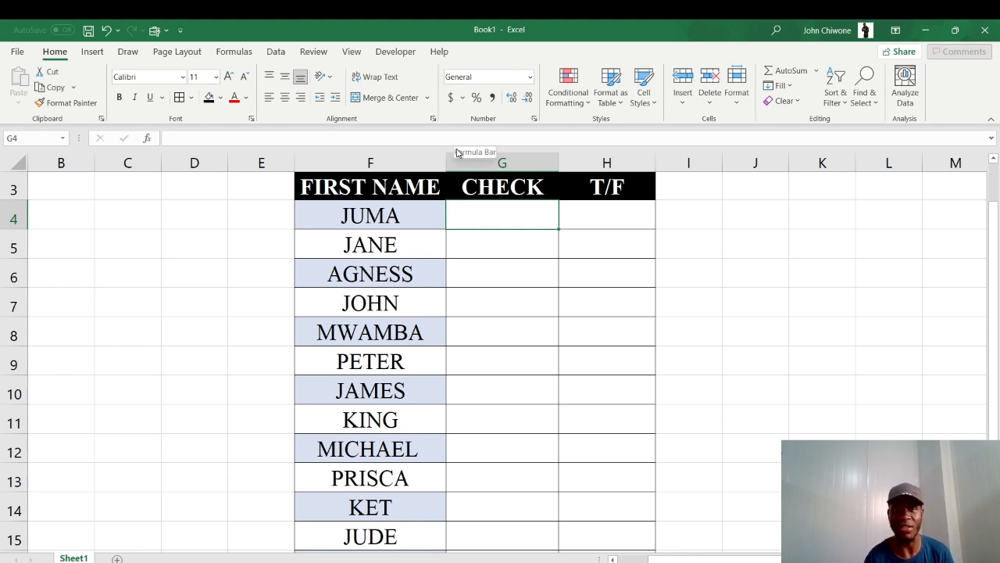
Insert a Check Box form control into cell G4 beside JUMA
{"action": "left_click", "coordinate": [396, 52]}
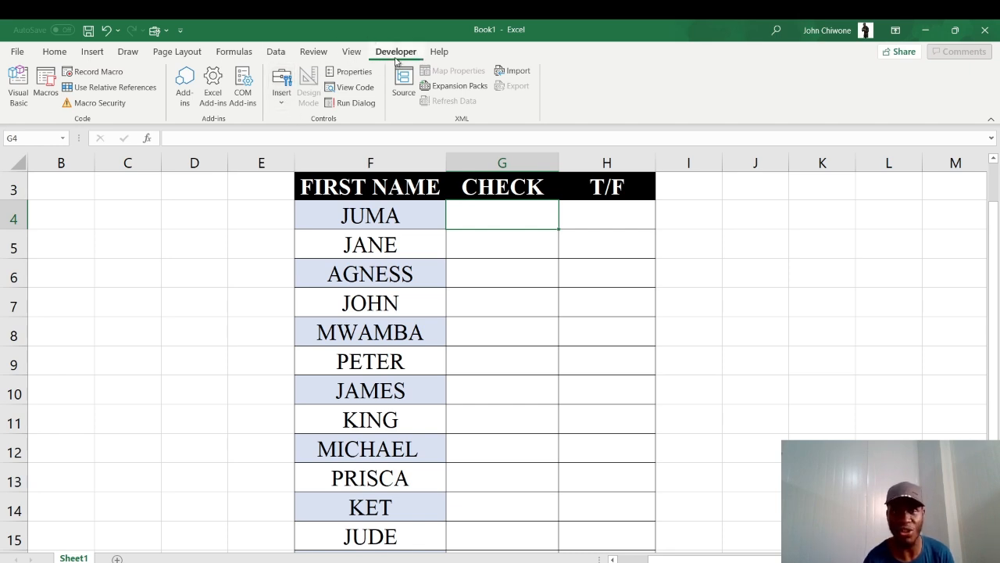
{"action": "left_click", "coordinate": [282, 104]}
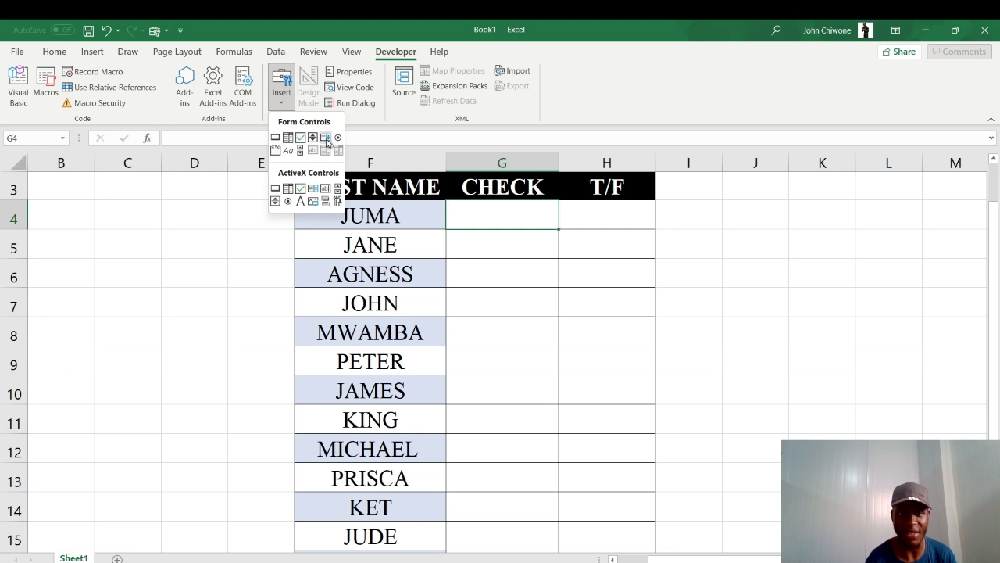
{"action": "left_click", "coordinate": [301, 138]}
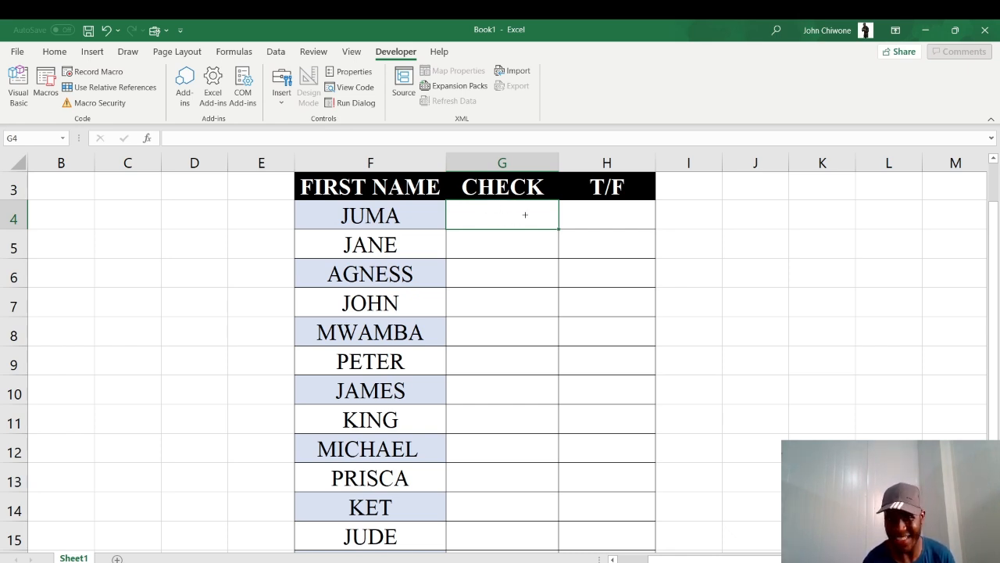
{"action": "left_click", "coordinate": [486, 212]}
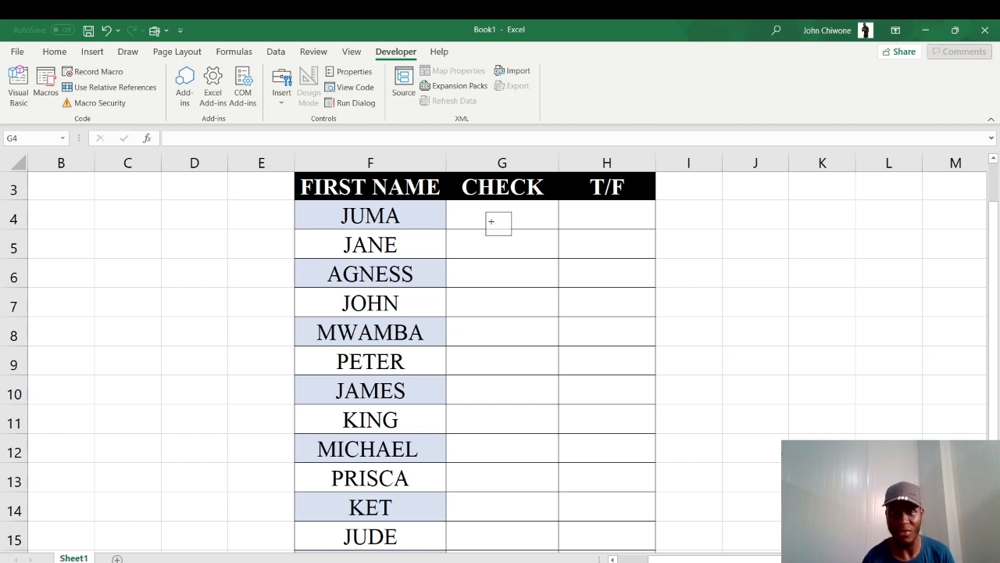
{"action": "right_click", "coordinate": [492, 222]}
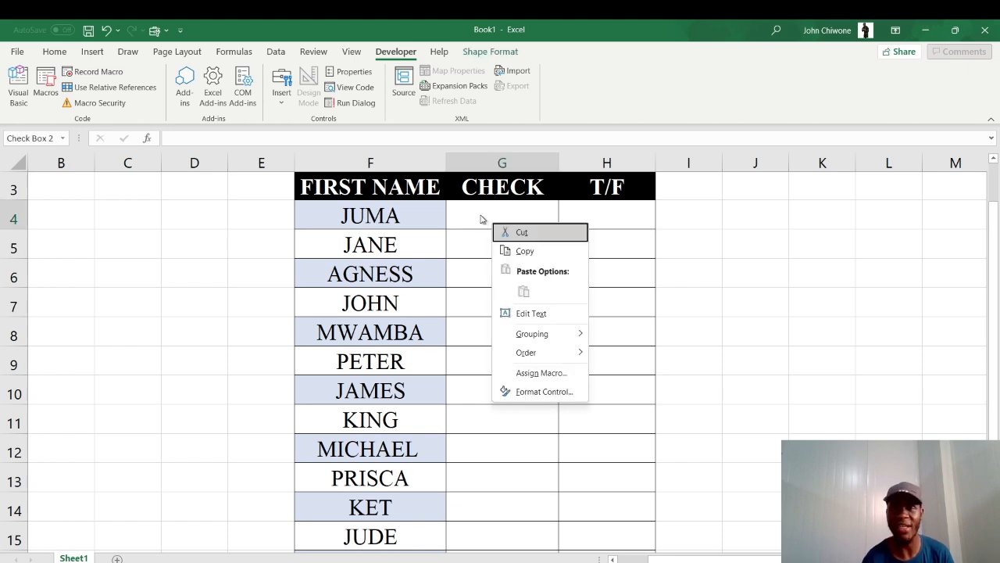
{"action": "left_click", "coordinate": [481, 216]}
{"action": "mouse_move", "coordinate": [481, 215]}
{"action": "left_mouse_down"}
{"action": "mouse_move", "coordinate": [489, 203]}
{"action": "mouse_move", "coordinate": [493, 211]}
{"action": "left_mouse_up"}
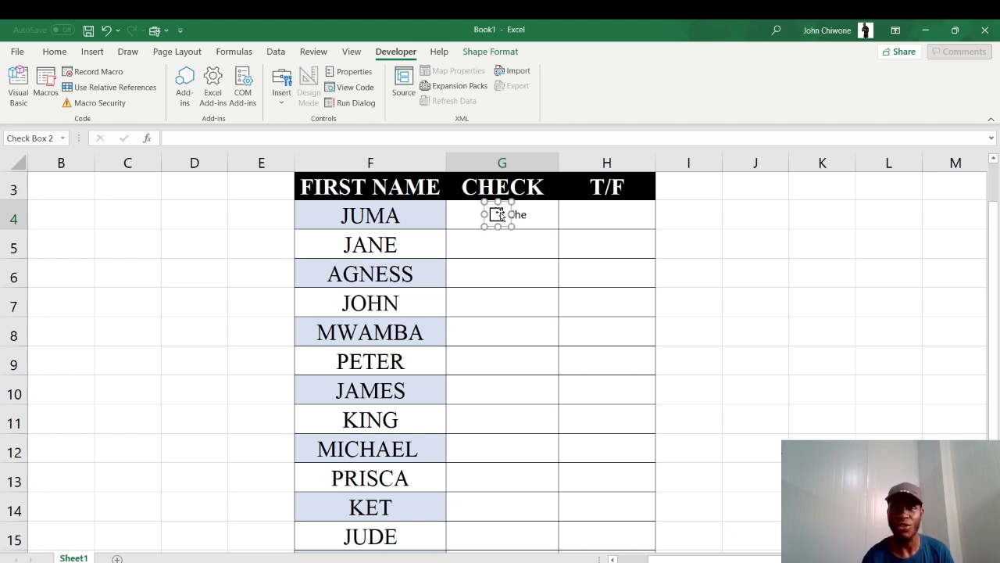
{"action": "left_click", "coordinate": [537, 232]}
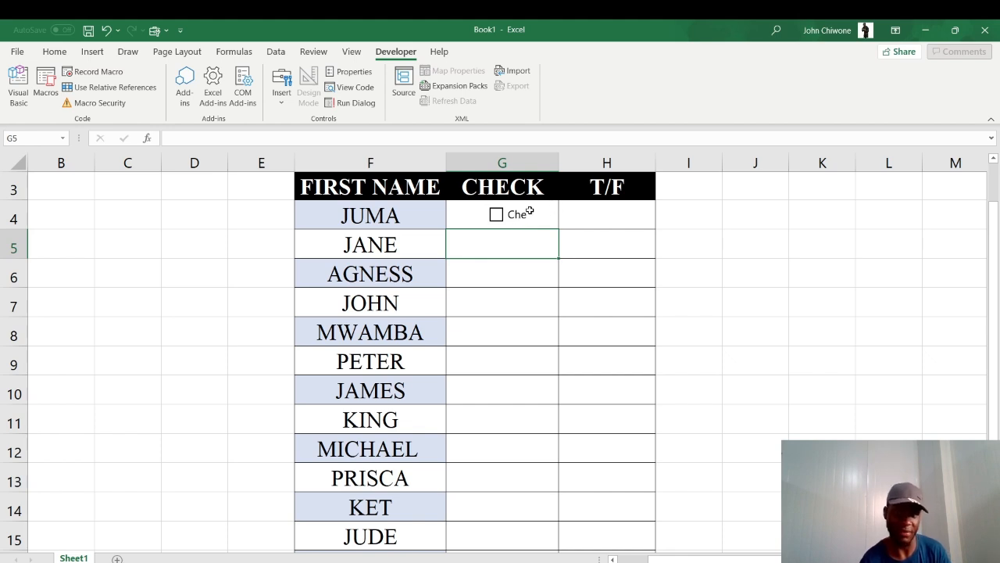
{"action": "left_click", "coordinate": [501, 285]}
{"action": "left_click", "coordinate": [501, 240]}
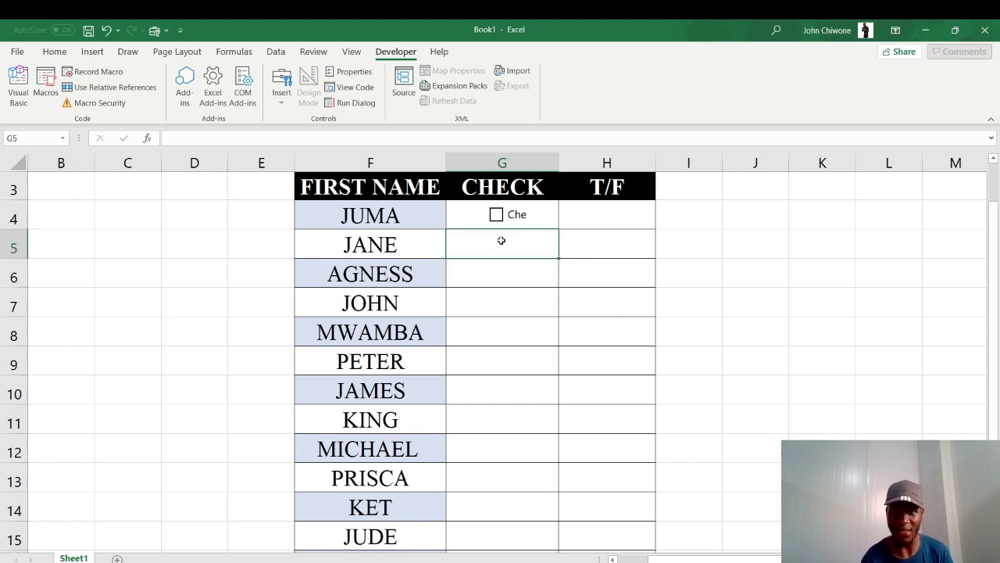
{"action": "left_click", "coordinate": [509, 283]}
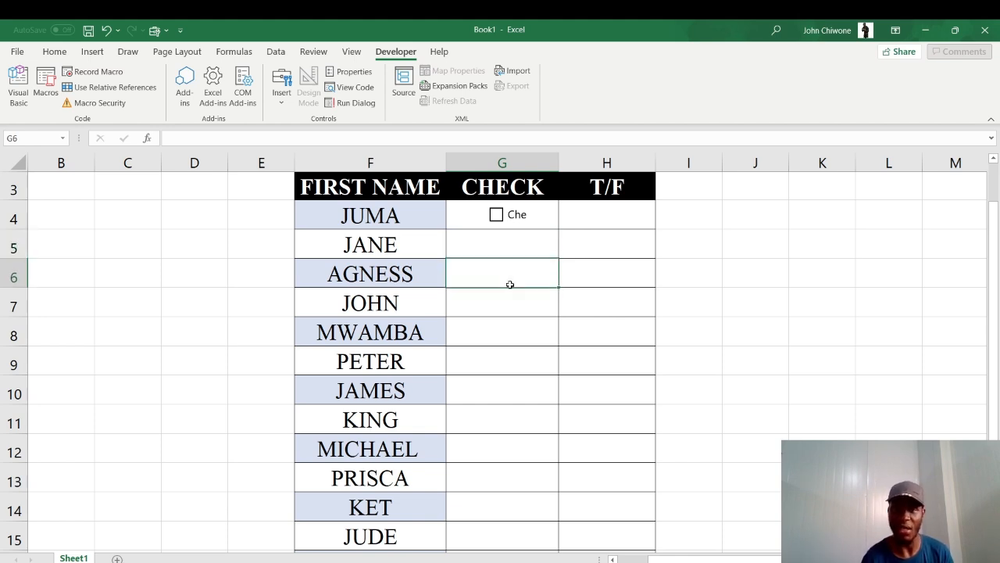
{"action": "left_click", "coordinate": [480, 204]}
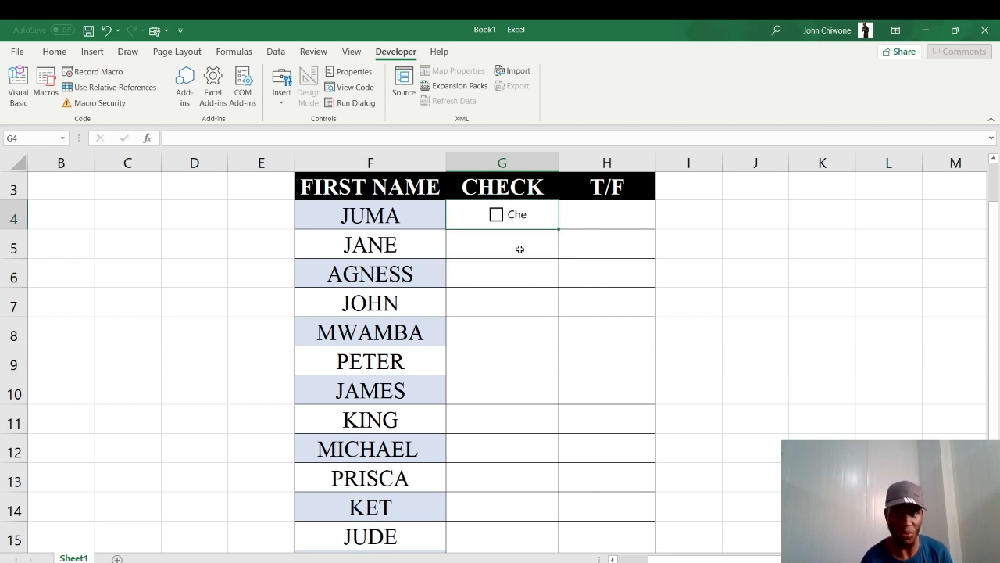
{"action": "left_click", "coordinate": [493, 253]}
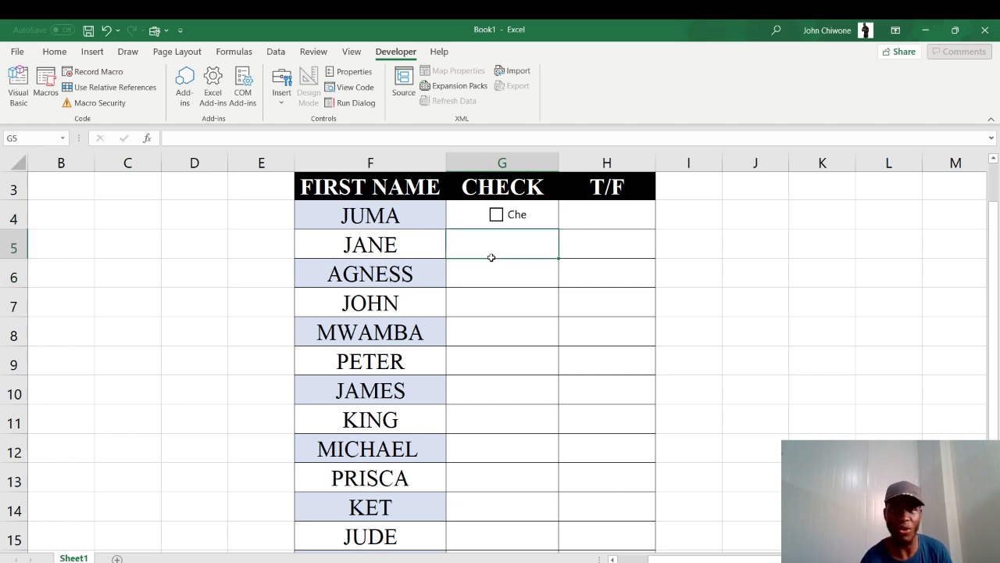
Edit the check box's label and delete its text, leaving only the box
{"action": "left_click", "coordinate": [512, 219], "text": "ctrl"}
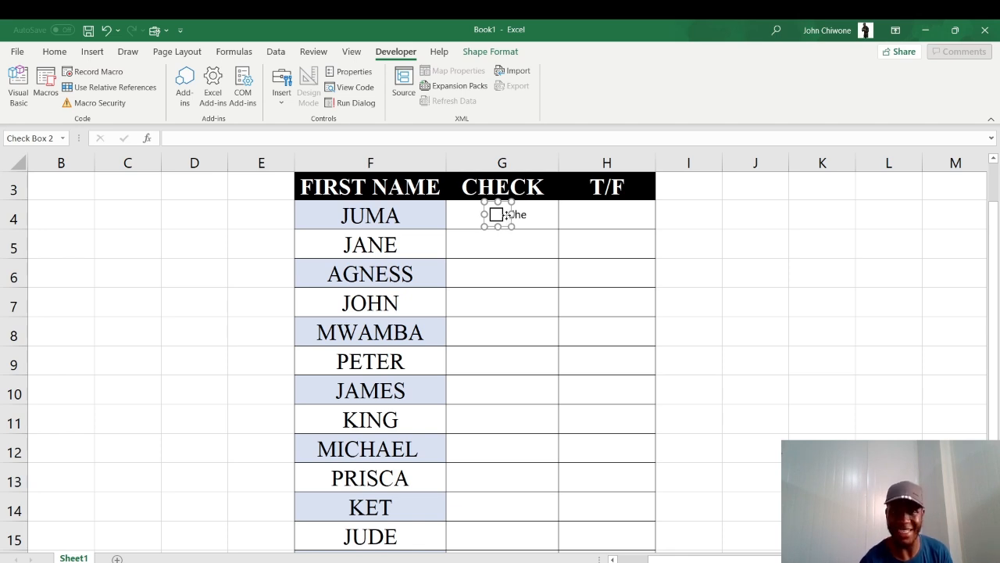
{"action": "right_click", "coordinate": [507, 215]}
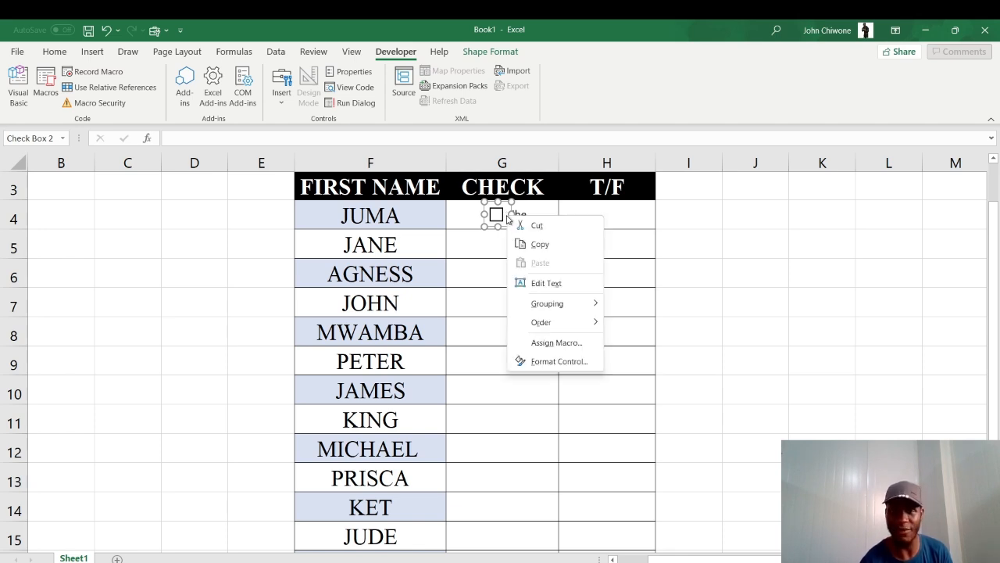
{"action": "left_click", "coordinate": [546, 286]}
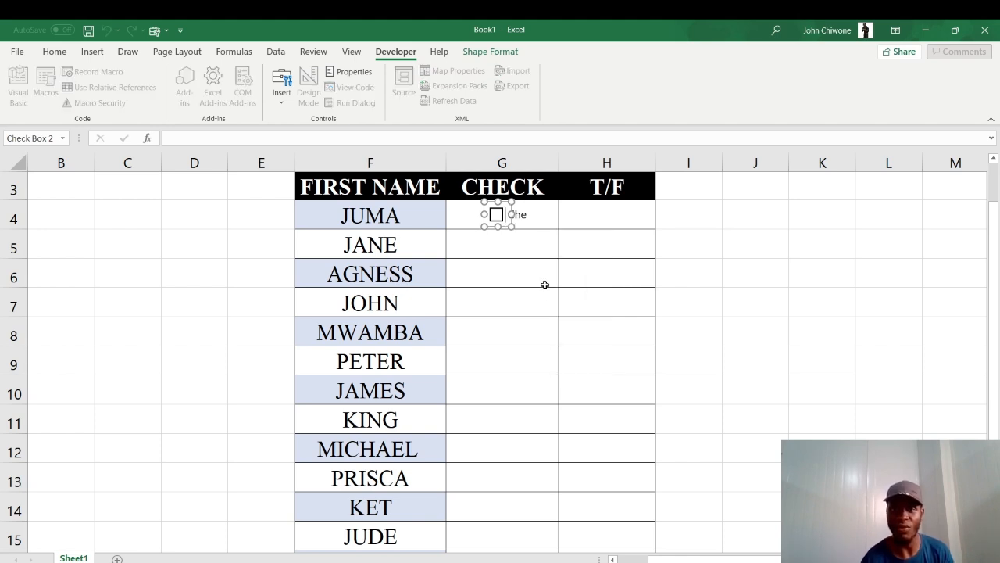
{"action": "double_click", "coordinate": [545, 285]}
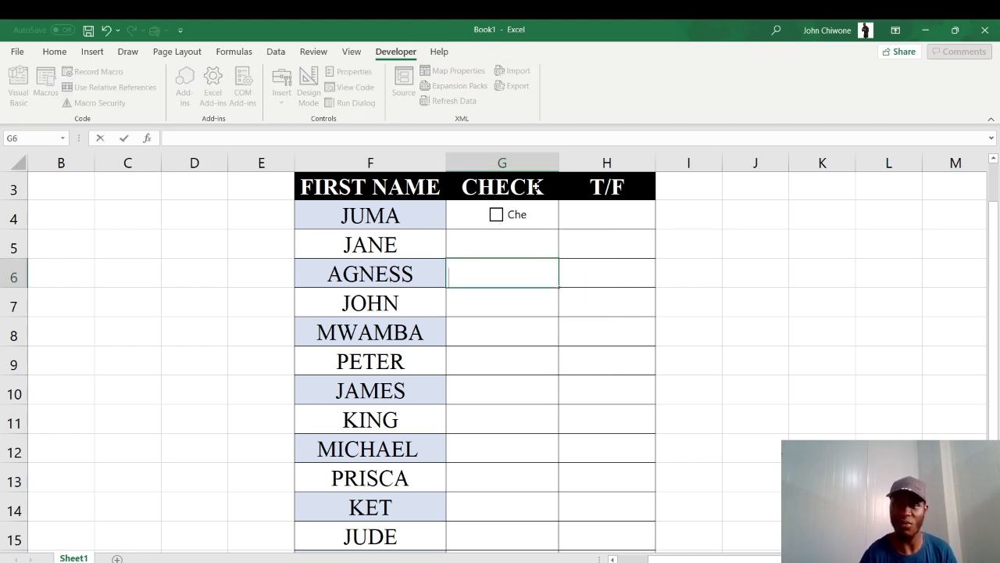
{"action": "left_click", "coordinate": [519, 215], "text": "ctrl"}
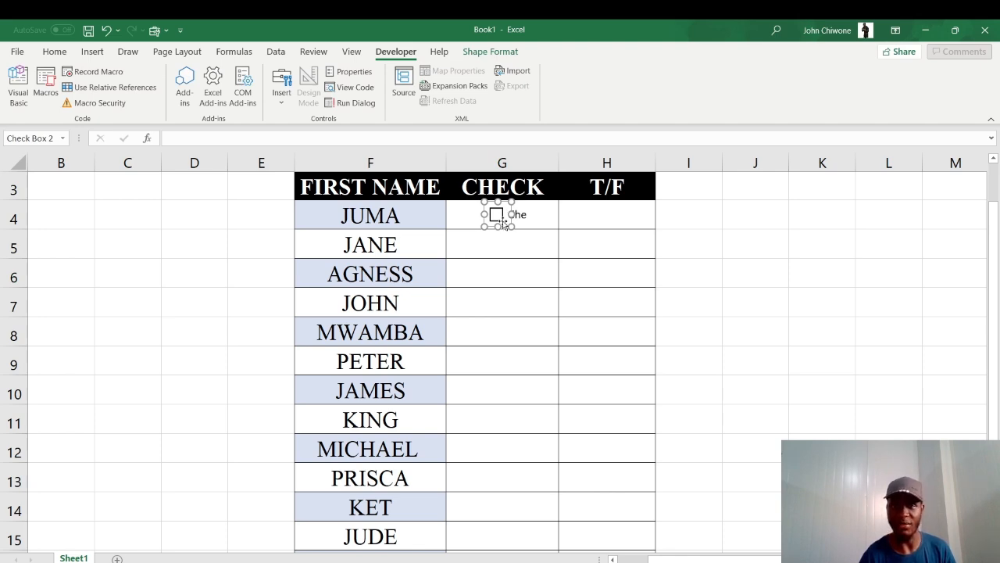
{"action": "left_click", "coordinate": [510, 218]}
{"action": "key", "text": "Delete"}
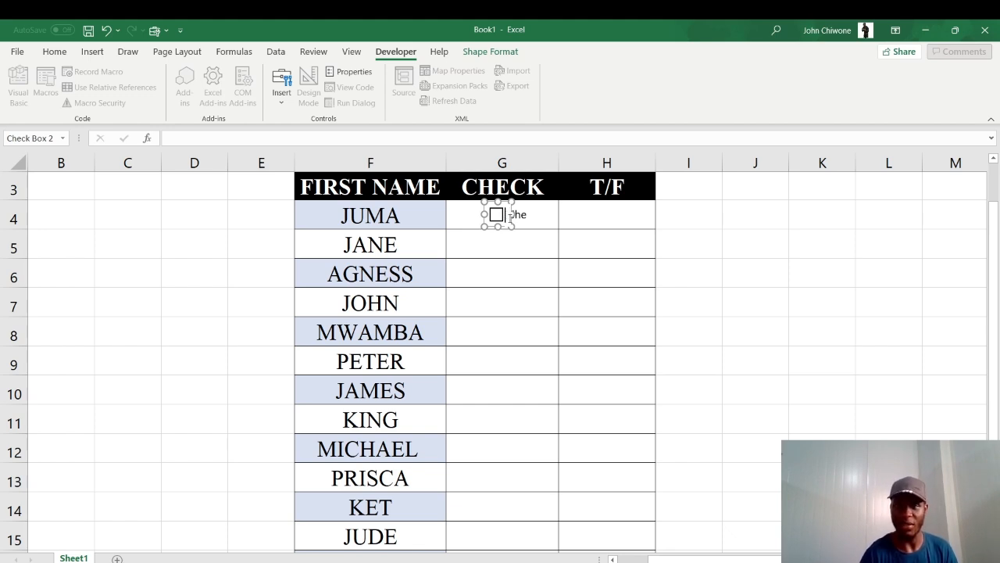
{"action": "left_click", "coordinate": [518, 289]}
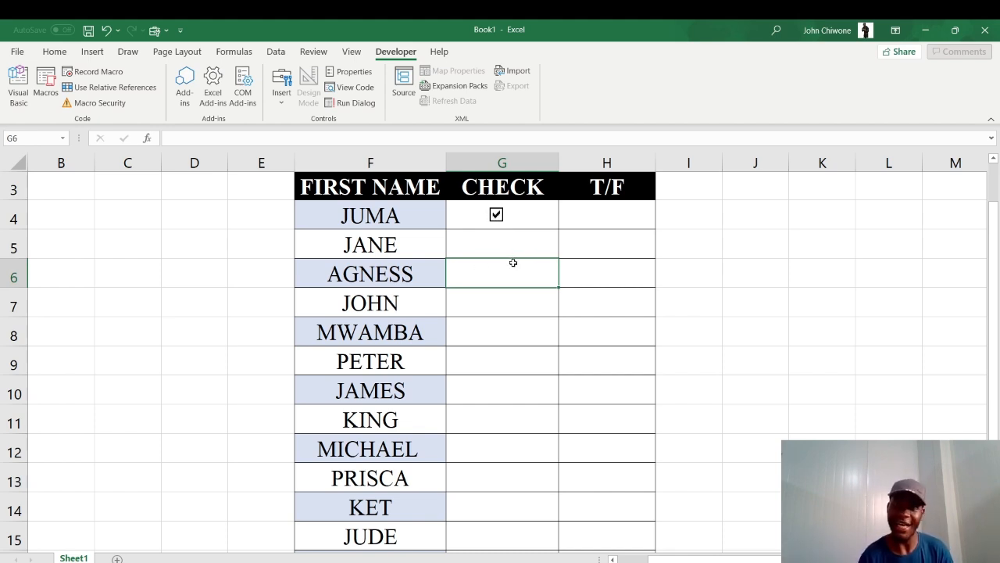
Test the check box by ticking and unticking it
{"action": "left_click", "coordinate": [495, 214]}
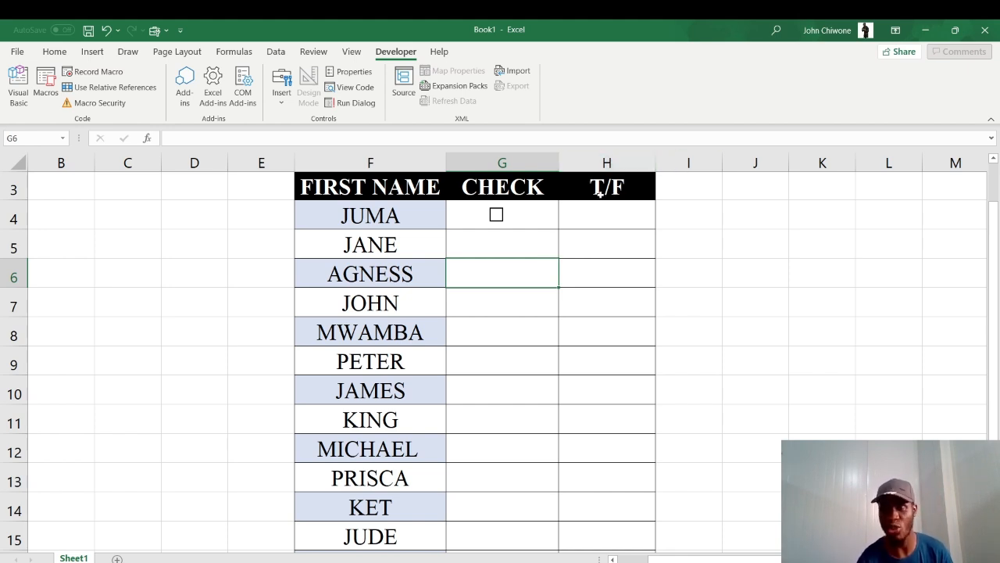
{"action": "left_click", "coordinate": [497, 216]}
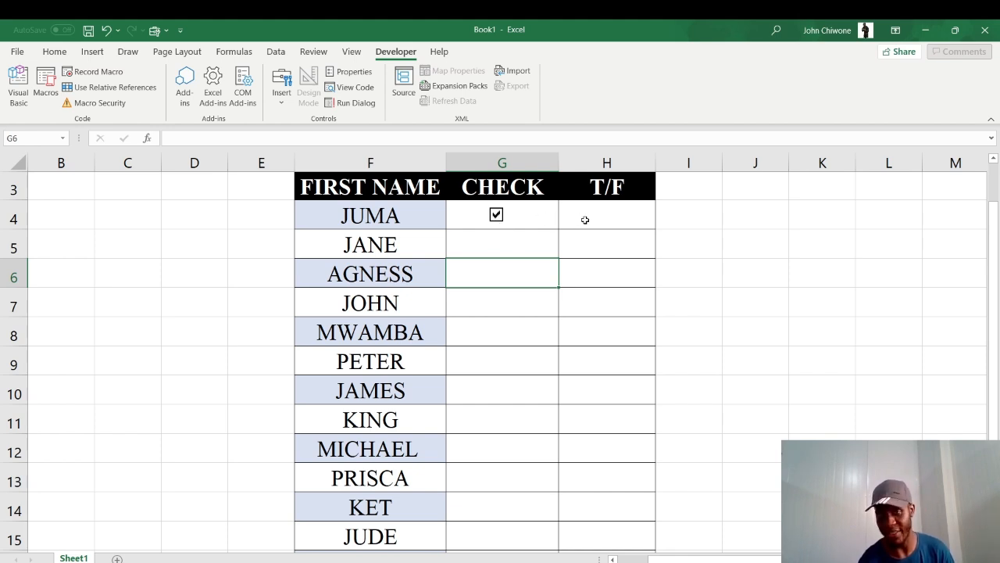
{"action": "left_click", "coordinate": [497, 215]}
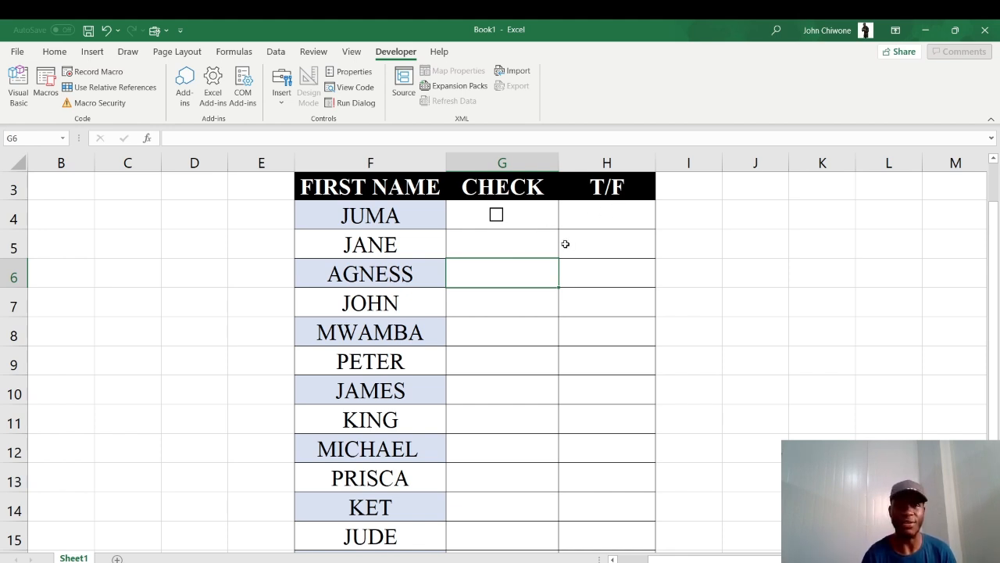
{"action": "left_click", "coordinate": [517, 215]}
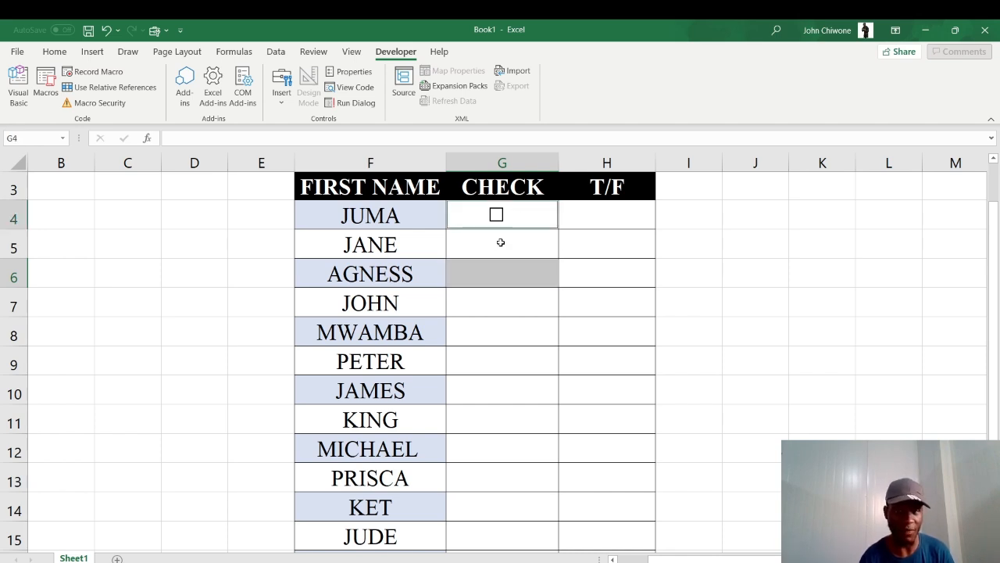
{"action": "left_click", "coordinate": [501, 243]}
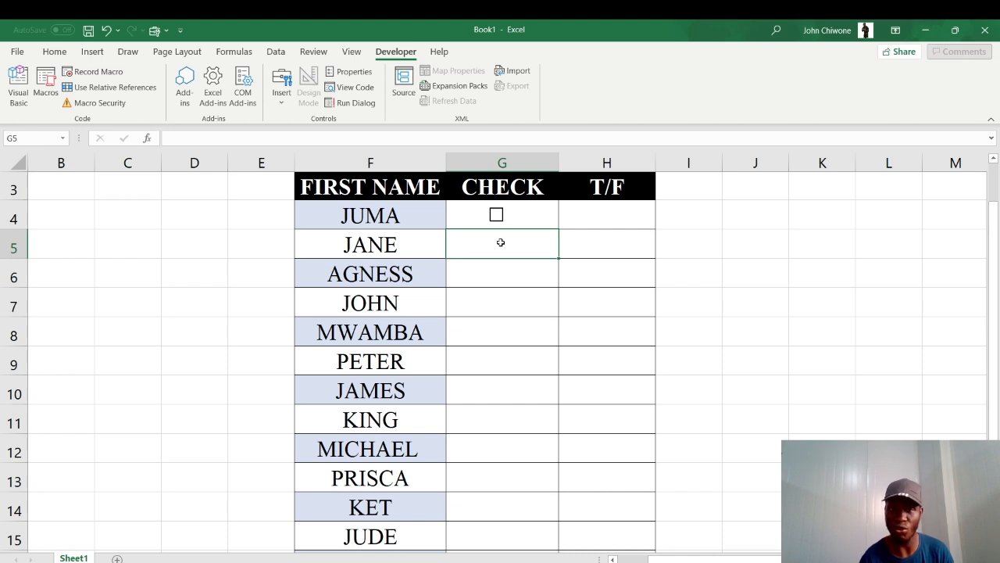
Open the G4 check box's control formatting and set its cell link to $H$4, keeping it unchecked
{"action": "left_click", "coordinate": [504, 214], "text": "ctrl"}
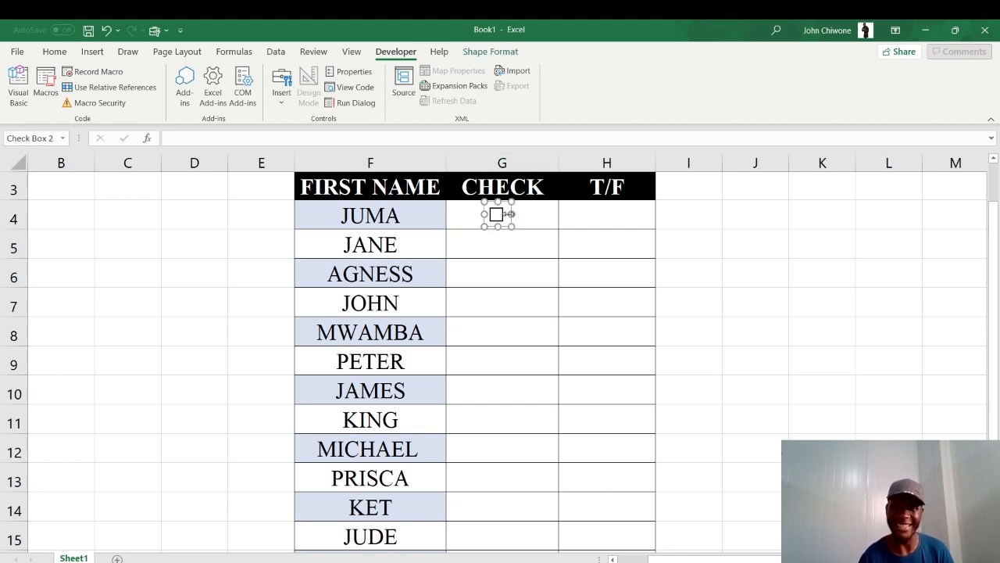
{"action": "right_click", "coordinate": [508, 214]}
{"action": "mouse_move", "coordinate": [551, 329]}
{"action": "left_click", "coordinate": [557, 360]}
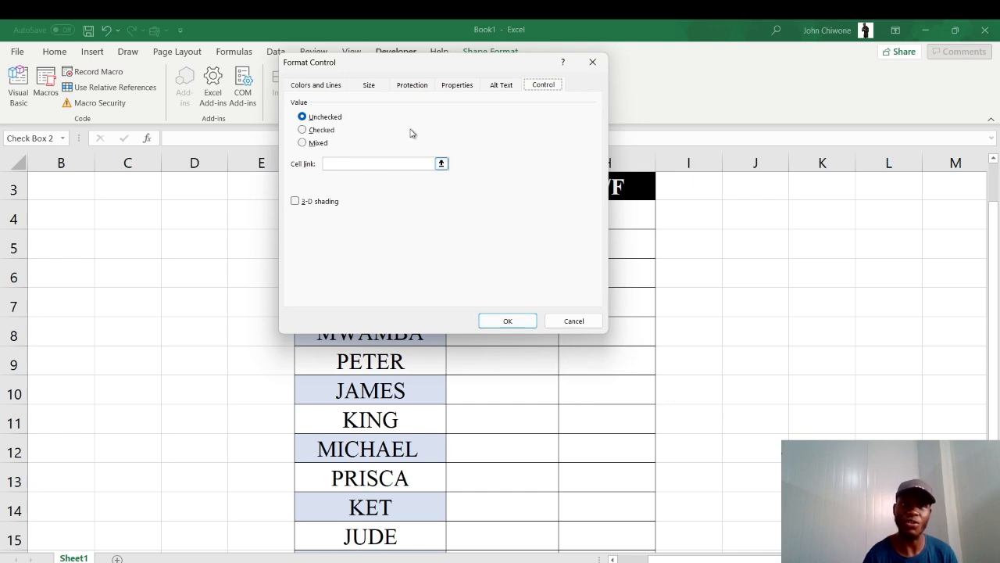
{"action": "left_click", "coordinate": [304, 131]}
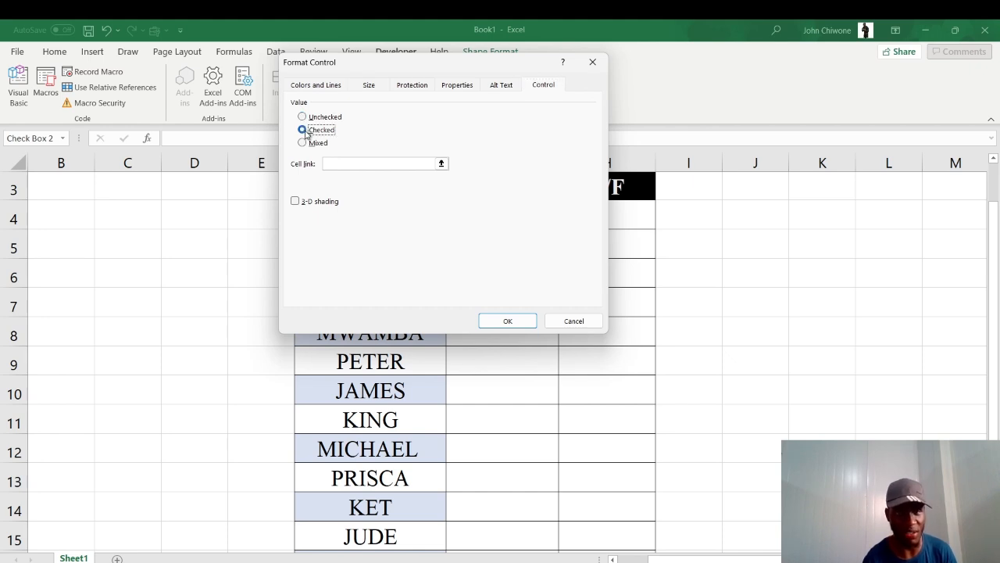
{"action": "left_click", "coordinate": [303, 117]}
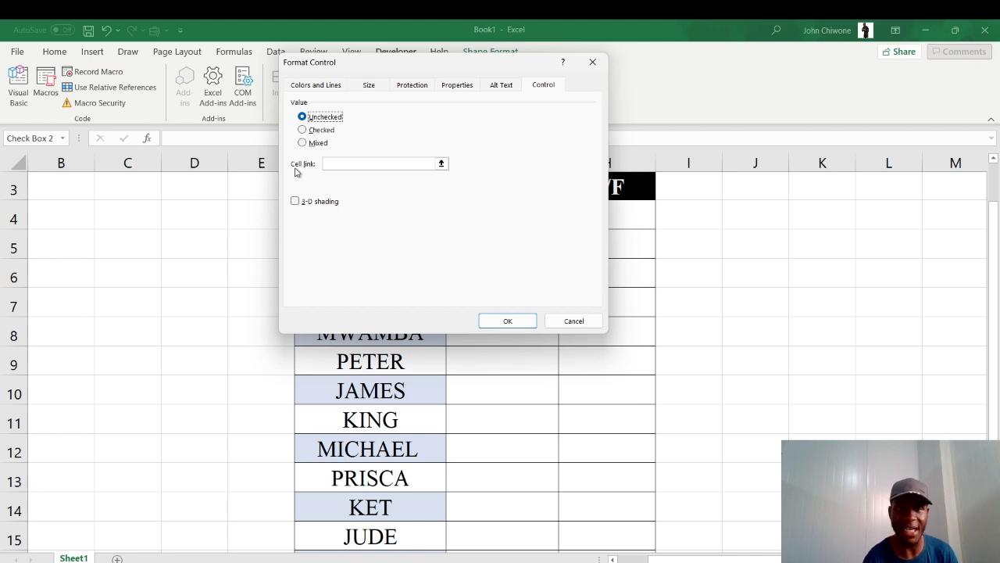
{"action": "left_click", "coordinate": [440, 163]}
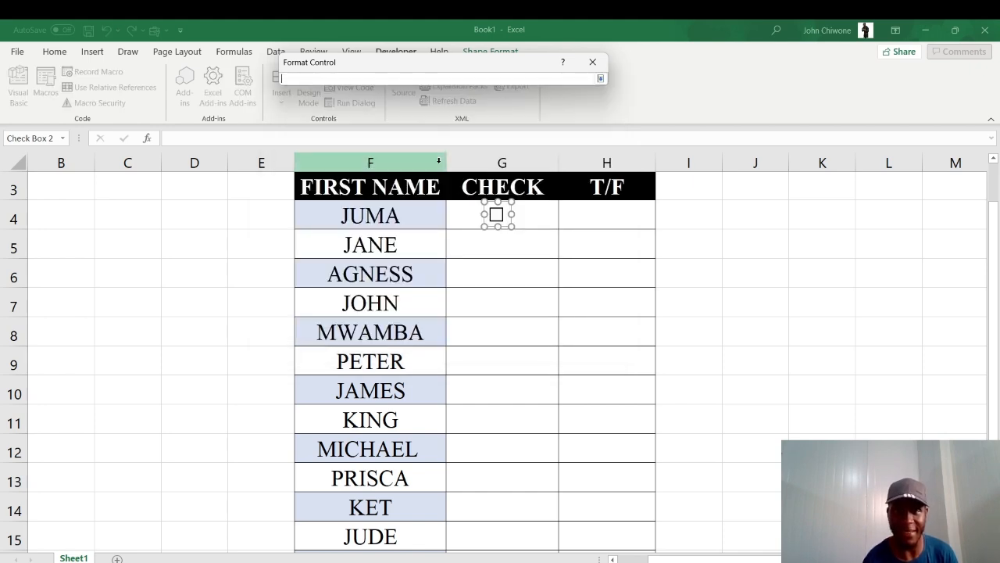
{"action": "left_click", "coordinate": [593, 215]}
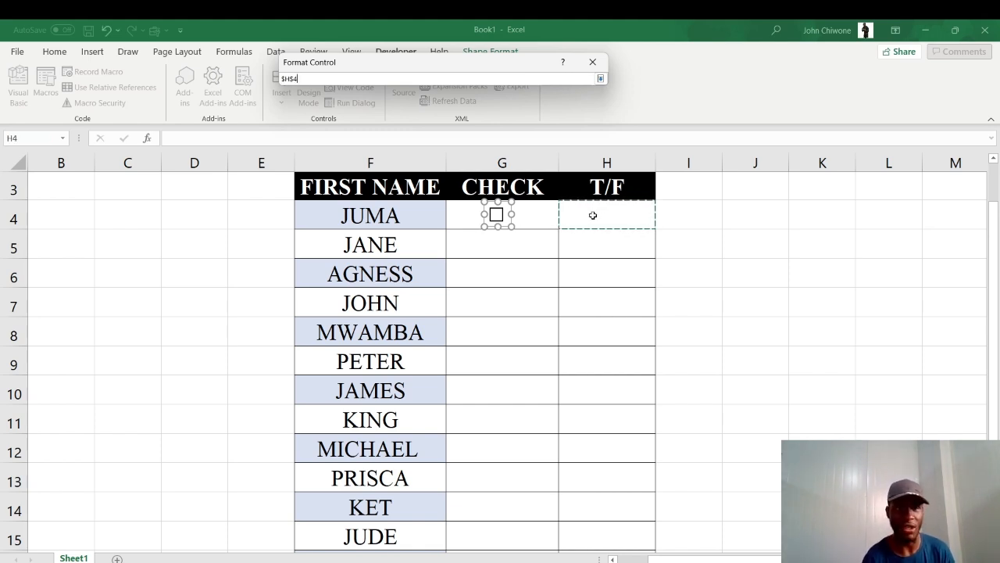
{"action": "left_click", "coordinate": [600, 79]}
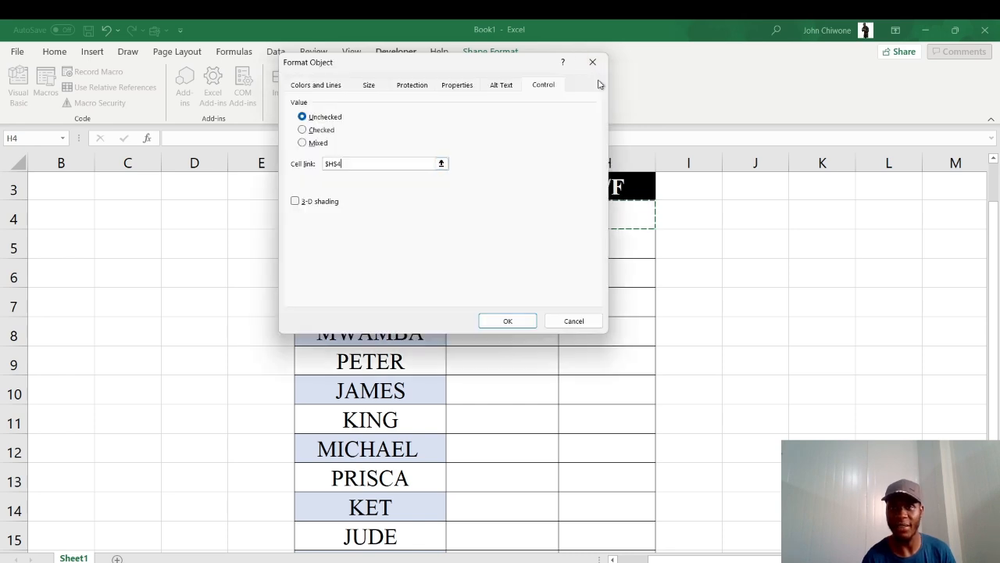
{"action": "left_click", "coordinate": [518, 322]}
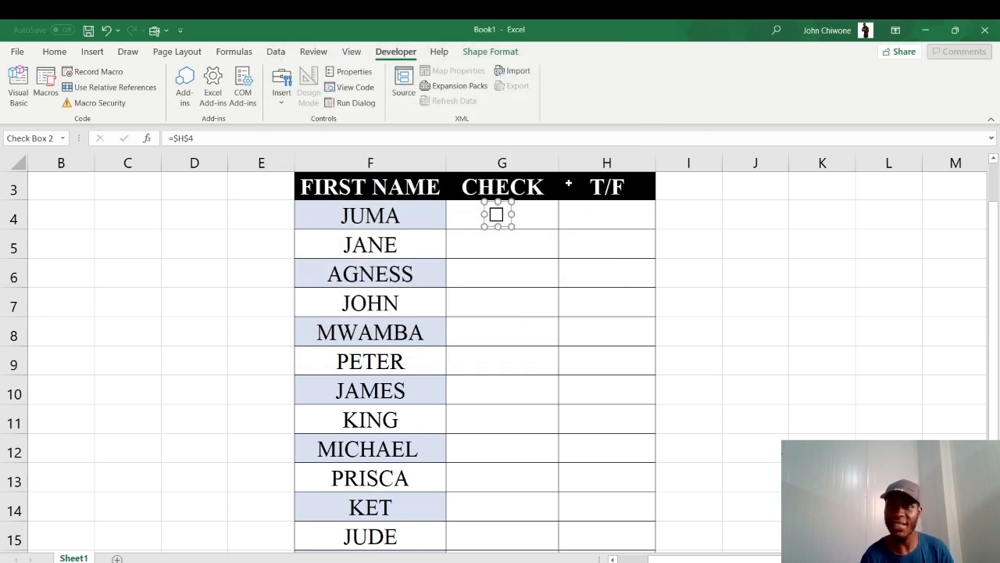
Test the JUMA check box by ticking and unticking it several times while watching cell H4
{"action": "left_click", "coordinate": [498, 263]}
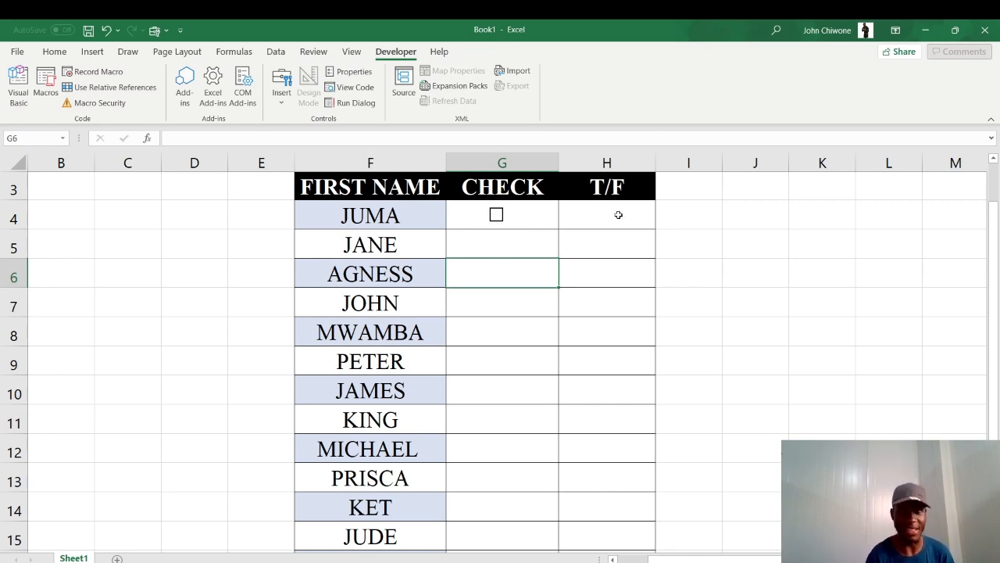
{"action": "left_click", "coordinate": [497, 219]}
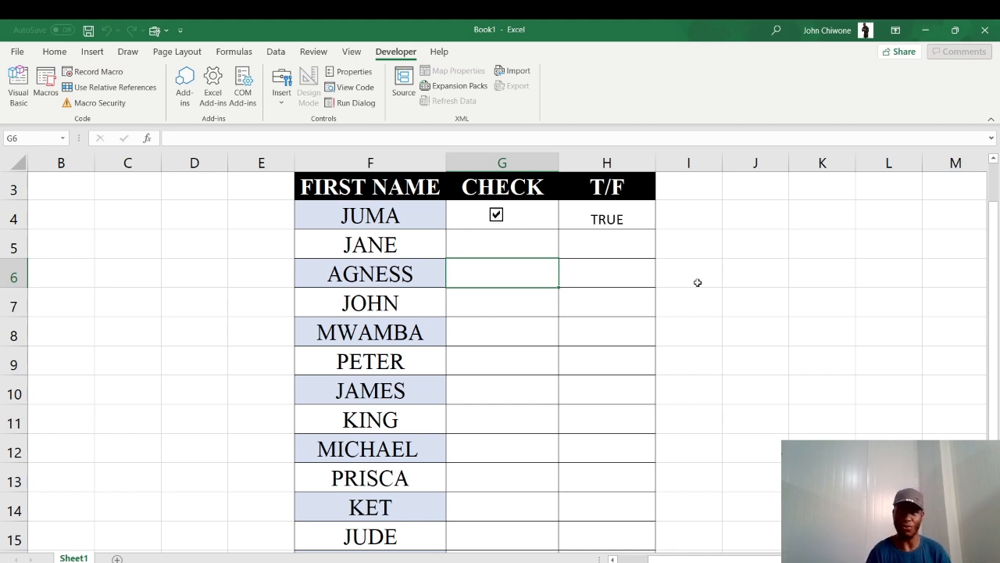
{"action": "left_click", "coordinate": [498, 217]}
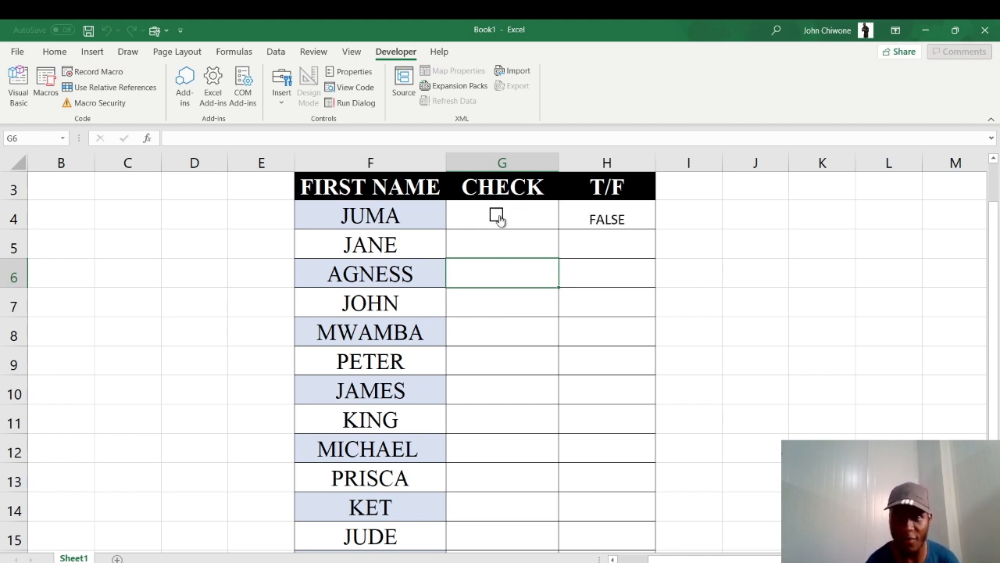
{"action": "left_click", "coordinate": [499, 220]}
{"action": "left_click", "coordinate": [500, 220]}
{"action": "left_click", "coordinate": [499, 220]}
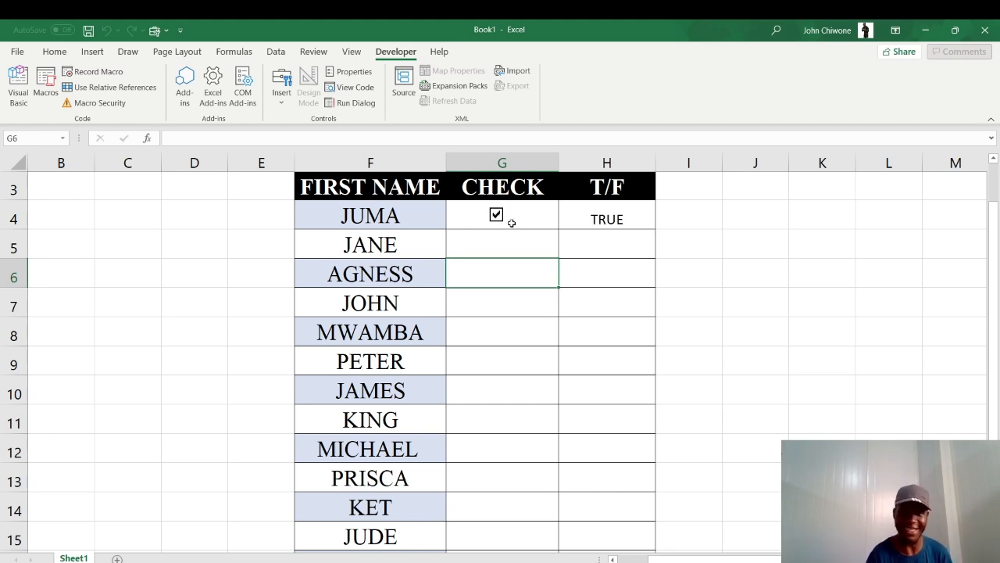
{"action": "left_click", "coordinate": [515, 239]}
{"action": "left_click", "coordinate": [499, 218]}
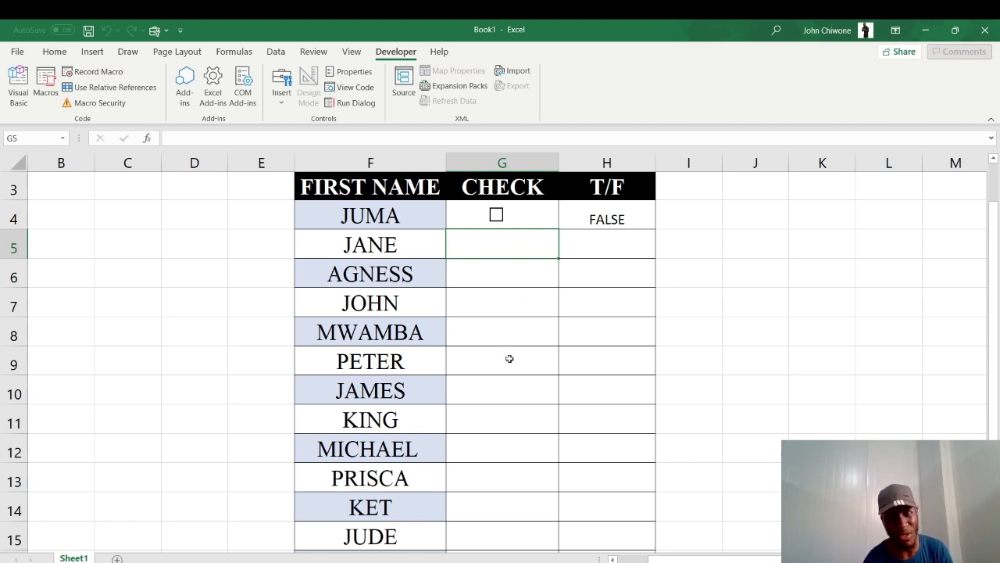
Select G4 down to G17 and fill the check box down to every name in the CHECK column
{"action": "left_click", "coordinate": [529, 208]}
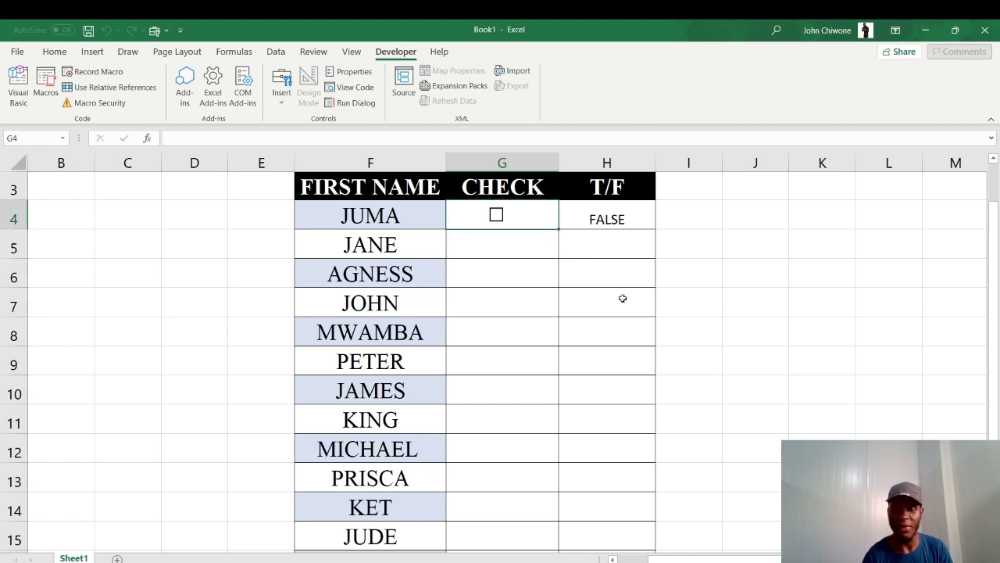
{"action": "key", "text": "shift+Down"}
{"action": "key", "text": "shift+Down"}
{"action": "key", "text": "shift+Down"}
{"action": "key", "text": "shift+Down"}
{"action": "key", "text": "shift+Down"}
{"action": "key", "text": "shift+Down"}
{"action": "key", "text": "shift+Down"}
{"action": "key", "text": "shift+Down"}
{"action": "key", "text": "shift+Down"}
{"action": "key", "text": "shift+Down"}
{"action": "key", "text": "shift+Down"}
{"action": "key", "text": "shift+Down"}
{"action": "key", "text": "shift+Down"}
{"action": "key", "text": "shift+Down"}
{"action": "key", "text": "shift+Down"}
{"action": "key", "text": "shift+Down"}
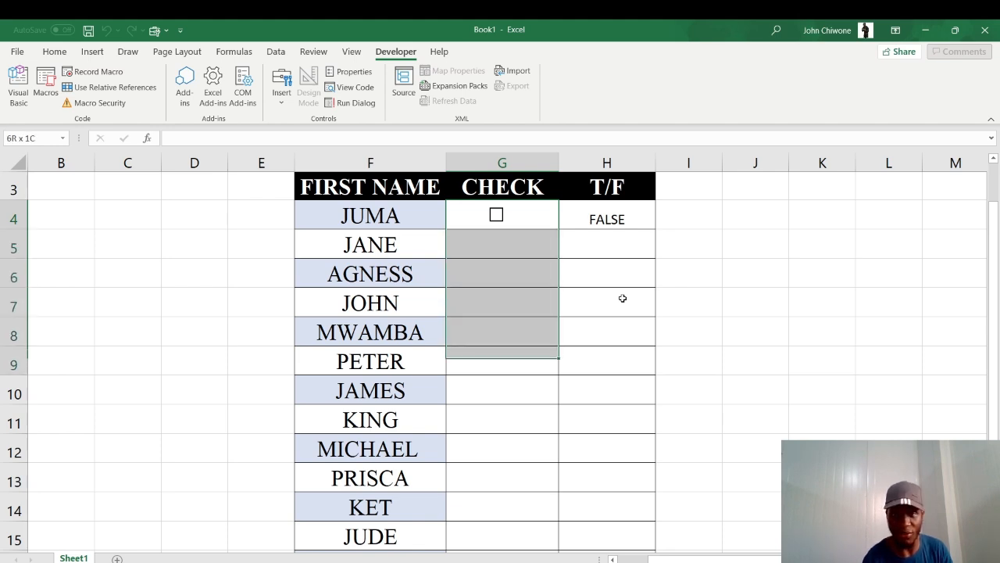
{"action": "key", "text": "shift+Up"}
{"action": "key", "text": "shift+Up"}
{"action": "key", "text": "shift+Up"}
{"action": "key", "text": "shift+Up"}
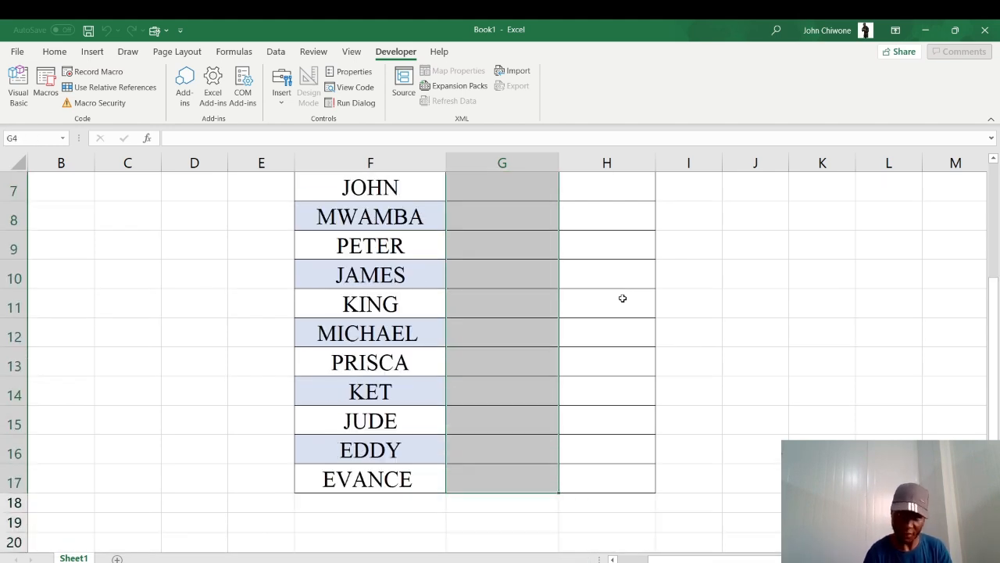
{"action": "key", "text": "ctrl+d"}
Scroll through the copied check boxes and tick and untick one to test how they respond
{"action": "key", "text": "Up"}
{"action": "key", "text": "Up"}
{"action": "key", "text": "Up"}
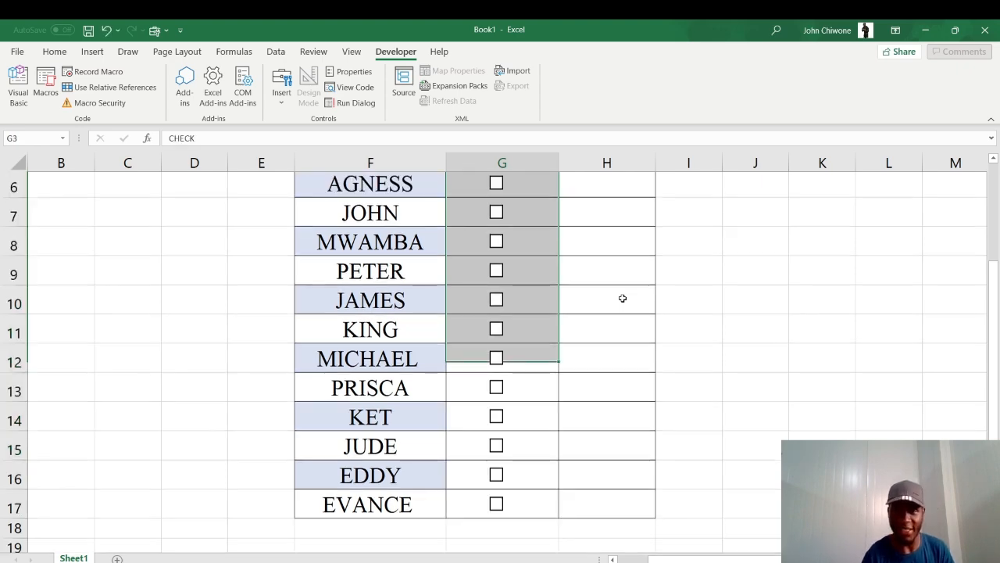
{"action": "key", "text": "Down"}
{"action": "key", "text": "Down"}
{"action": "key", "text": "Down"}
{"action": "key", "text": "Down"}
{"action": "key", "text": "Down"}
{"action": "key", "text": "Down"}
{"action": "key", "text": "Down"}
{"action": "key", "text": "Down"}
{"action": "key", "text": "Down"}
{"action": "key", "text": "Down"}
{"action": "key", "text": "Down"}
{"action": "key", "text": "Down"}
{"action": "key", "text": "Down"}
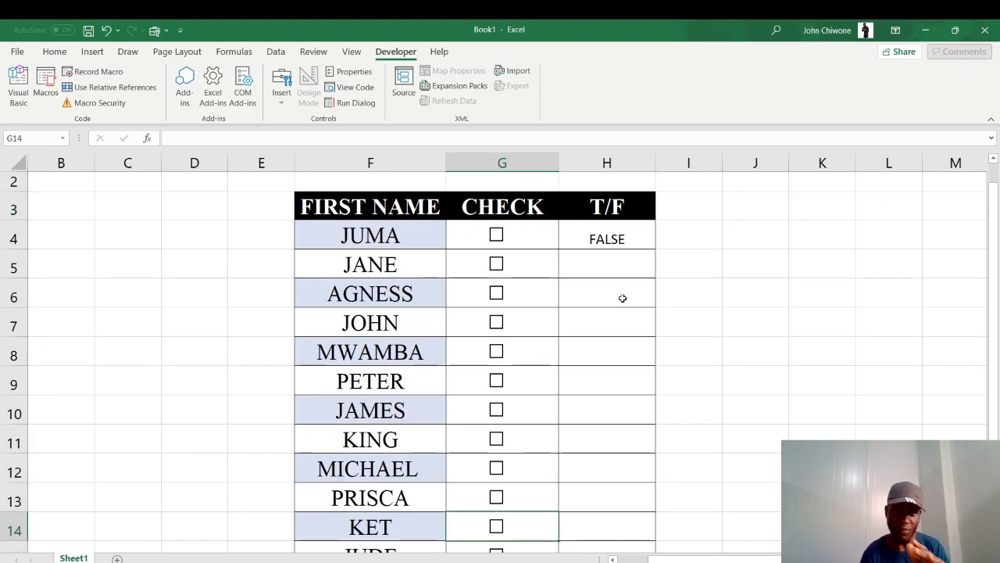
{"action": "left_click", "coordinate": [497, 294]}
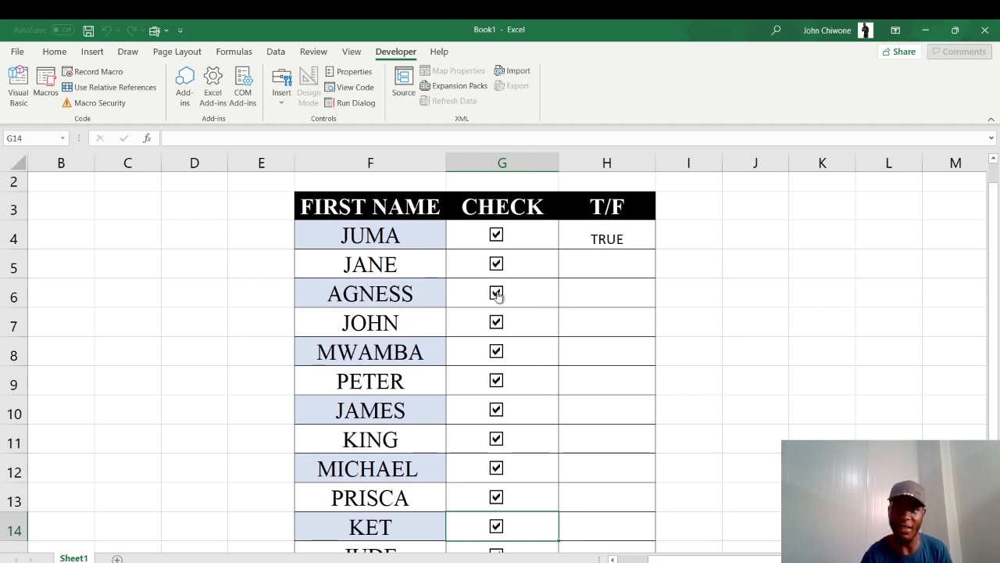
{"action": "left_click", "coordinate": [497, 294]}
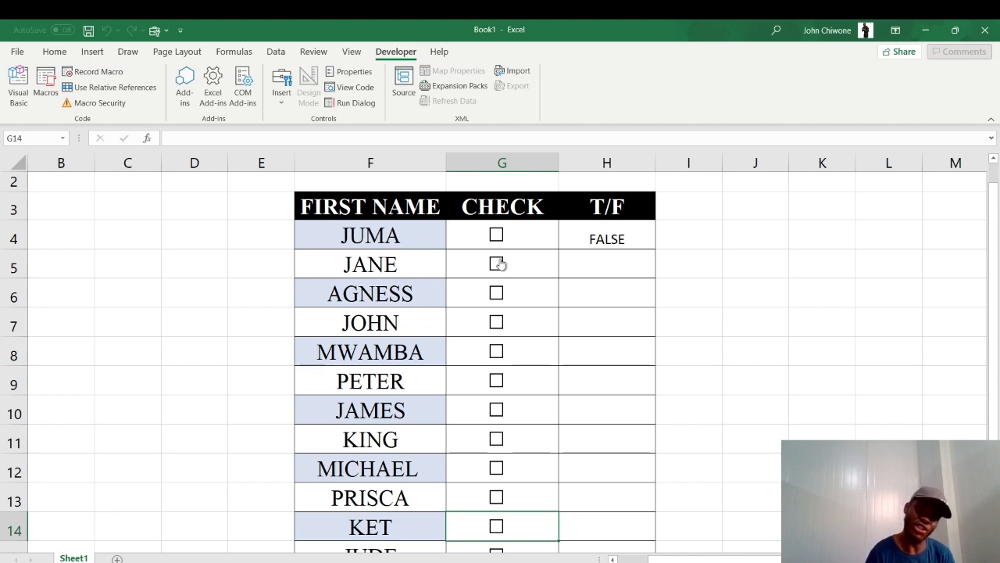
Select the JANE check box in G5 and change its cell link to $H$5
{"action": "left_click_drag", "start_coordinate": [617, 268], "coordinate": [519, 269]}
{"action": "left_click", "coordinate": [526, 269]}
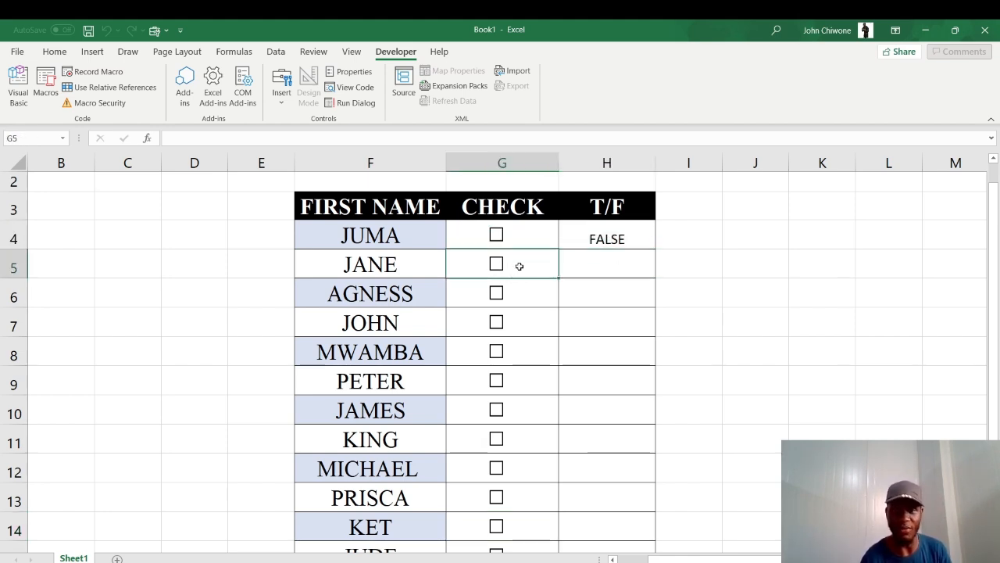
{"action": "left_click", "coordinate": [497, 265], "text": "ctrl"}
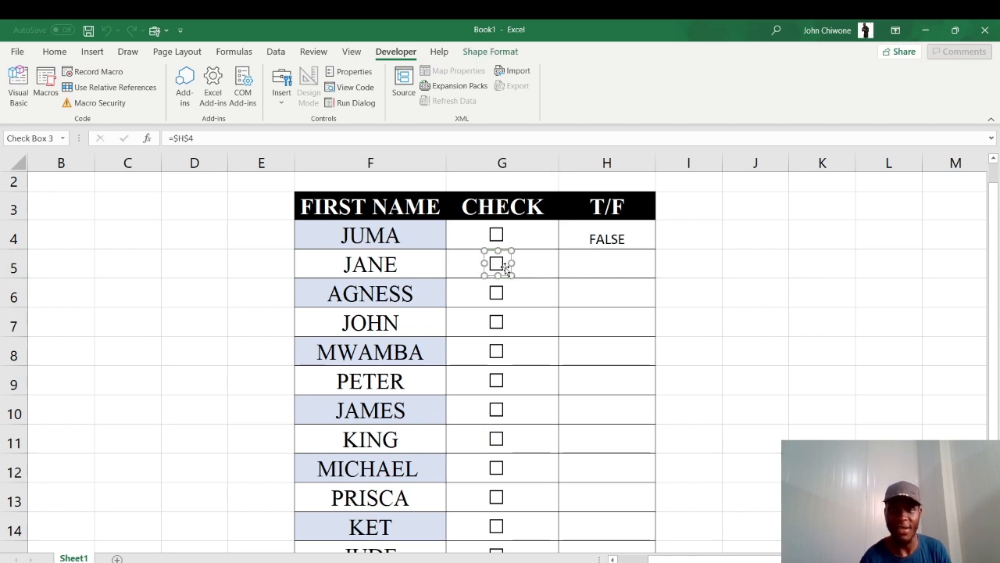
{"action": "right_click", "coordinate": [510, 267]}
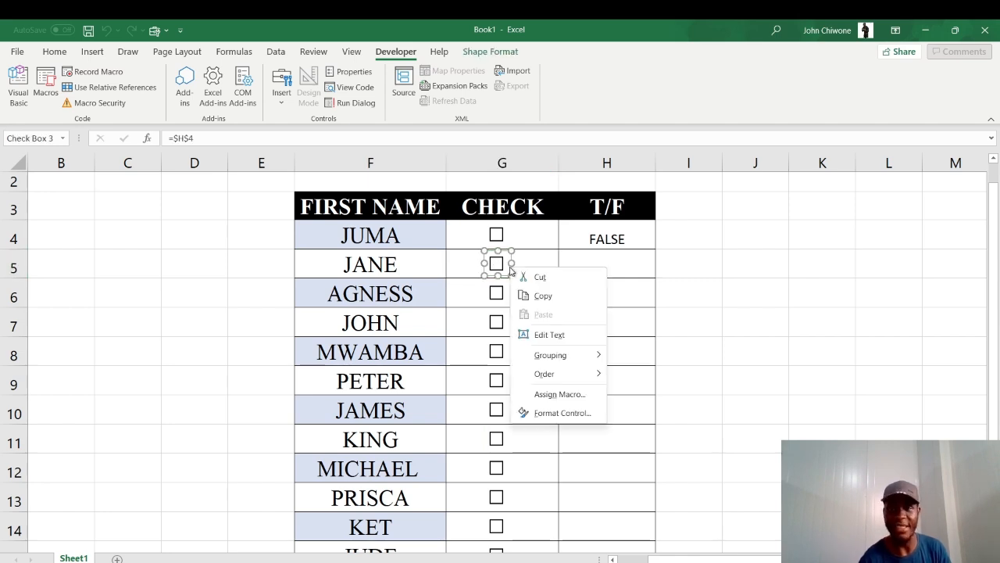
{"action": "left_click", "coordinate": [562, 412]}
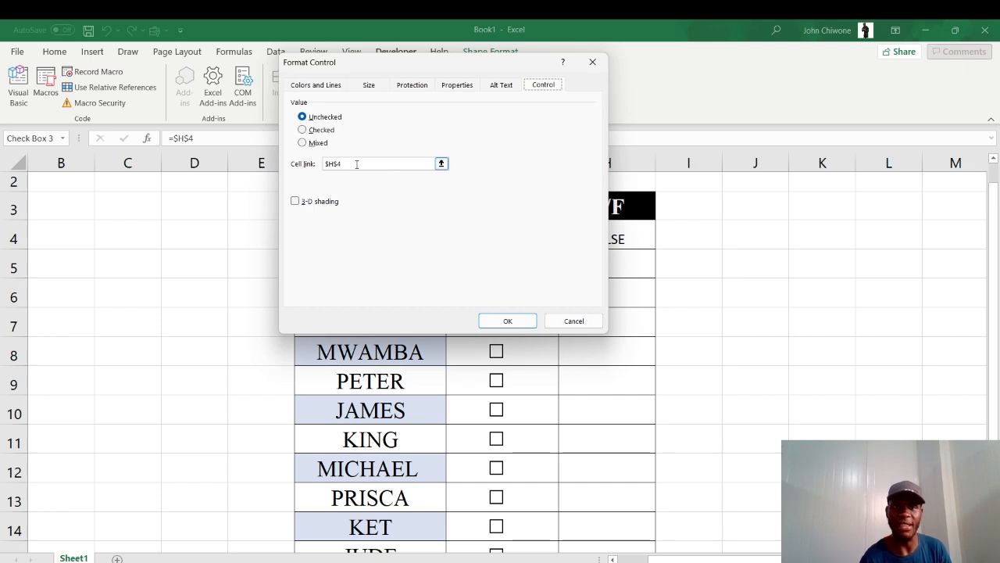
{"action": "left_click", "coordinate": [441, 163]}
{"action": "left_click", "coordinate": [604, 262]}
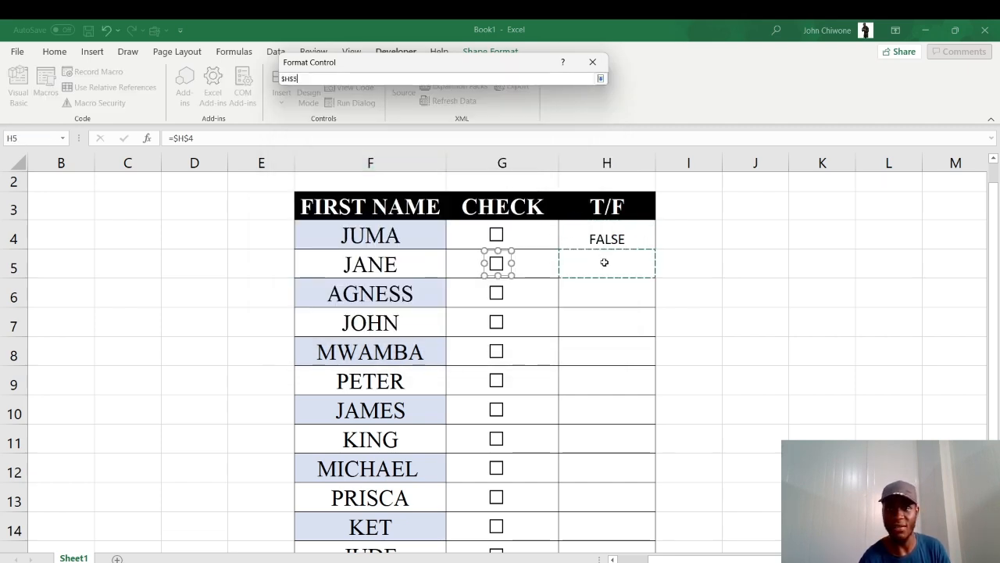
{"action": "left_click", "coordinate": [602, 79]}
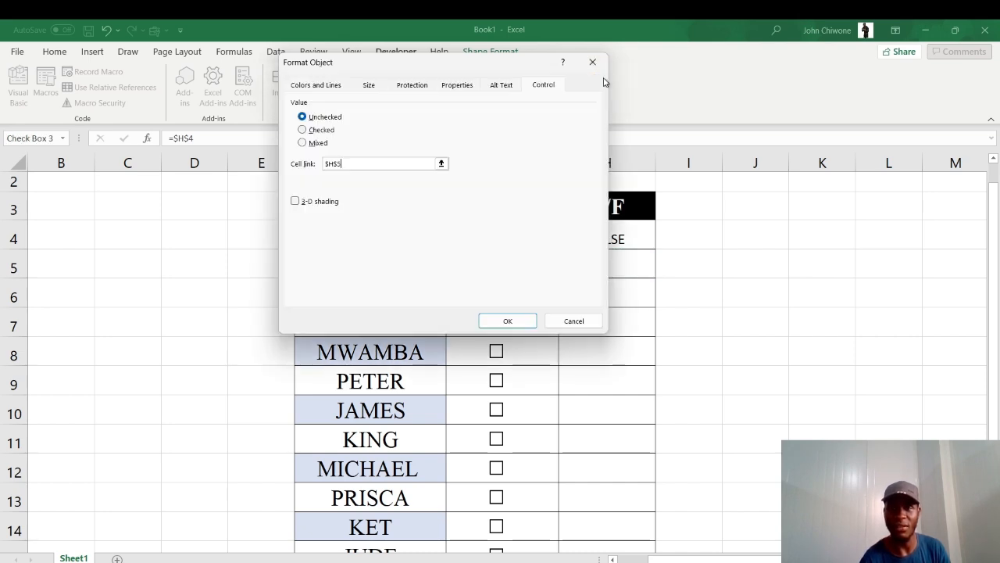
{"action": "left_click", "coordinate": [506, 322]}
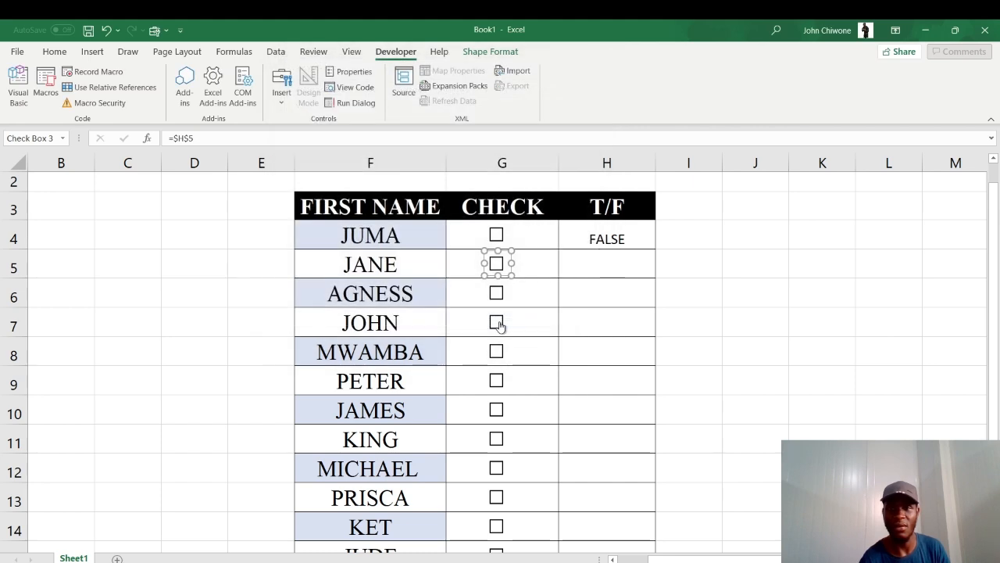
Tick the JANE and JUMA check boxes to test their separate links in the T/F column
{"action": "left_click", "coordinate": [528, 270]}
{"action": "left_click", "coordinate": [501, 265]}
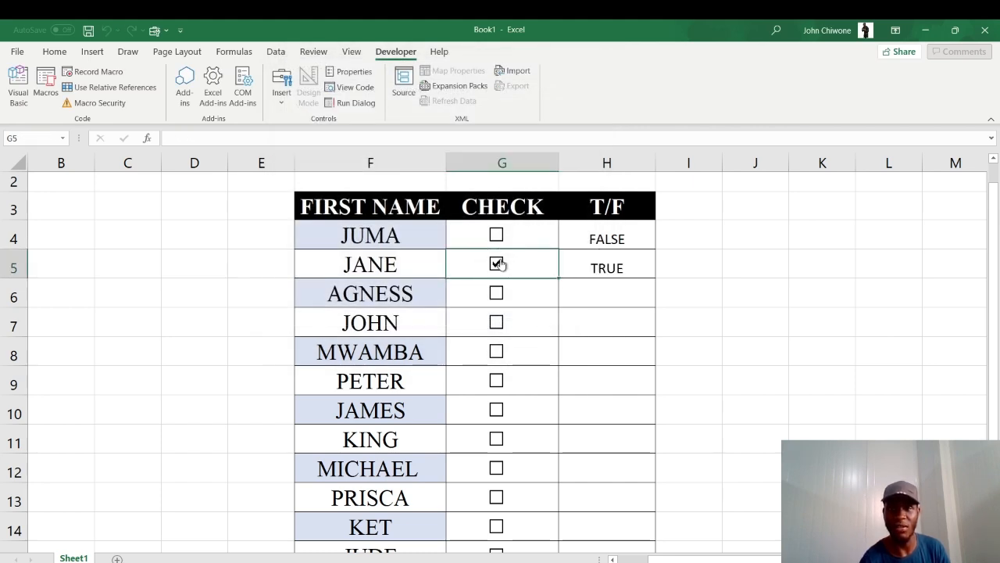
{"action": "left_click", "coordinate": [496, 237]}
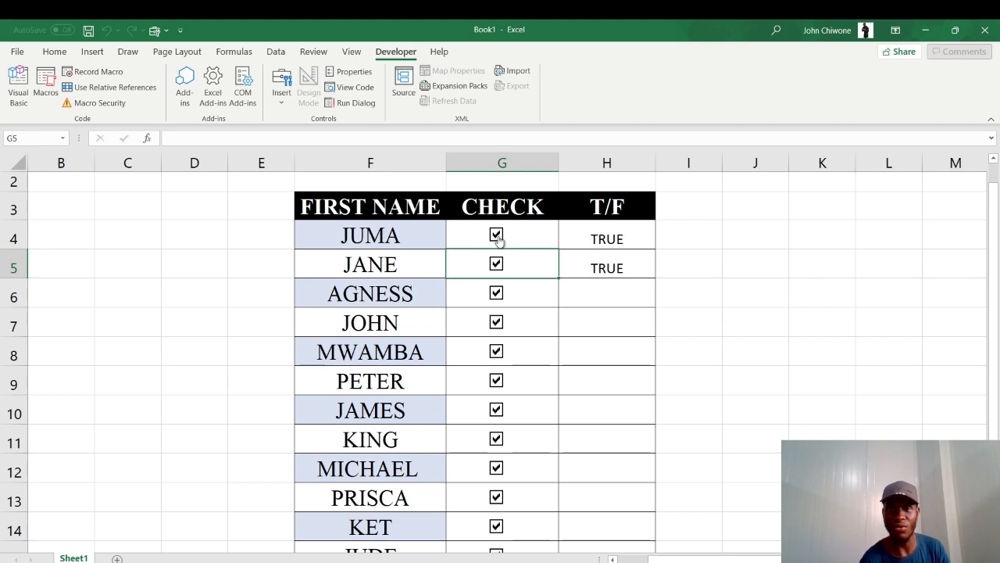
{"action": "left_click", "coordinate": [499, 238]}
{"action": "left_click", "coordinate": [694, 268]}
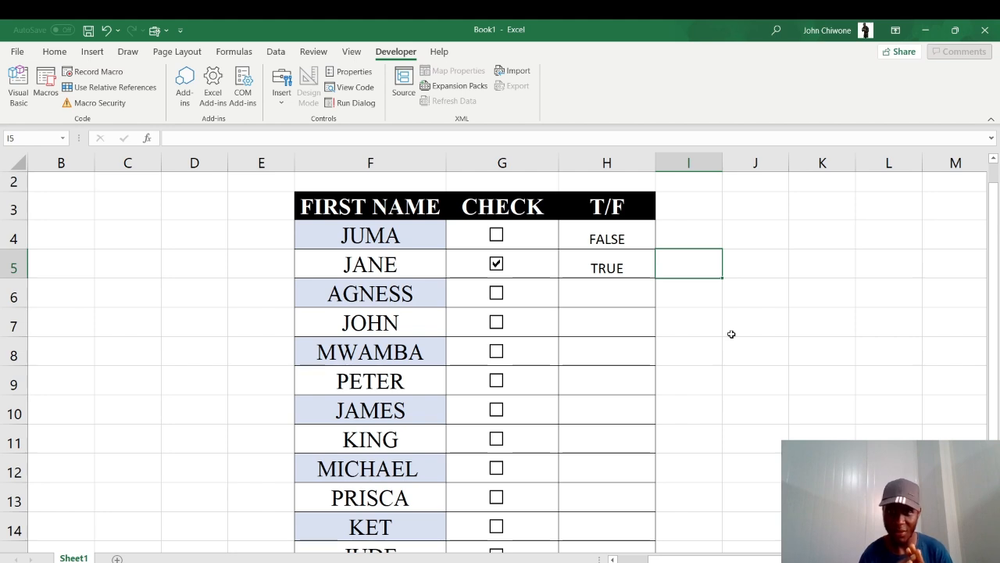
{"action": "left_click", "coordinate": [497, 238]}
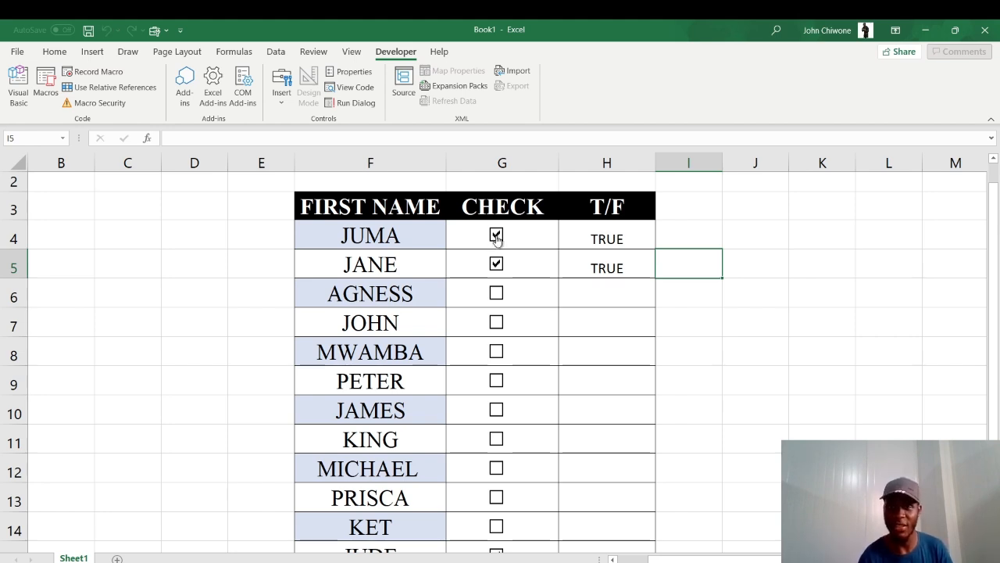
Tick the check boxes for JOHN, MWAMBA, PETER, KING, MICHAEL and KET, leaving AGNESS, JAMES and PRISCA unticked
{"action": "left_click", "coordinate": [496, 295]}
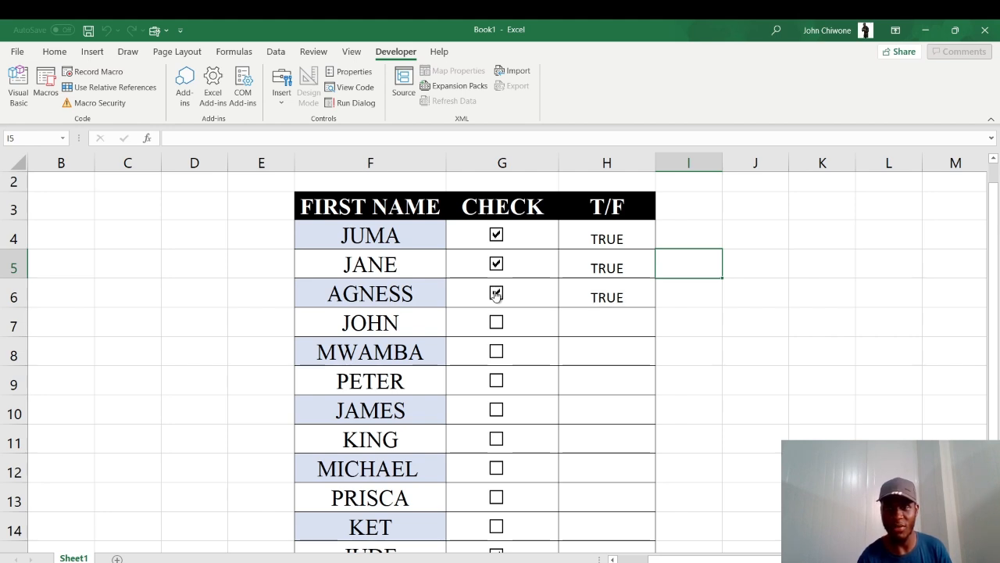
{"action": "left_click", "coordinate": [497, 322]}
{"action": "left_click", "coordinate": [497, 295]}
{"action": "left_click", "coordinate": [497, 353]}
{"action": "left_click", "coordinate": [497, 383]}
{"action": "left_click", "coordinate": [498, 411]}
{"action": "left_click", "coordinate": [498, 412]}
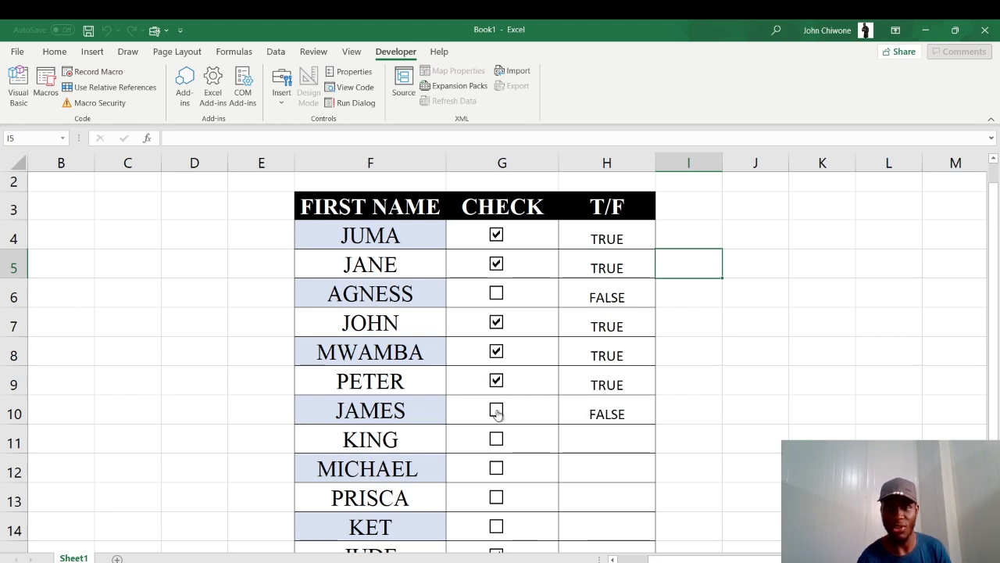
{"action": "left_click", "coordinate": [497, 439]}
{"action": "left_click", "coordinate": [497, 468]}
{"action": "left_click", "coordinate": [497, 497]}
{"action": "left_click", "coordinate": [497, 499]}
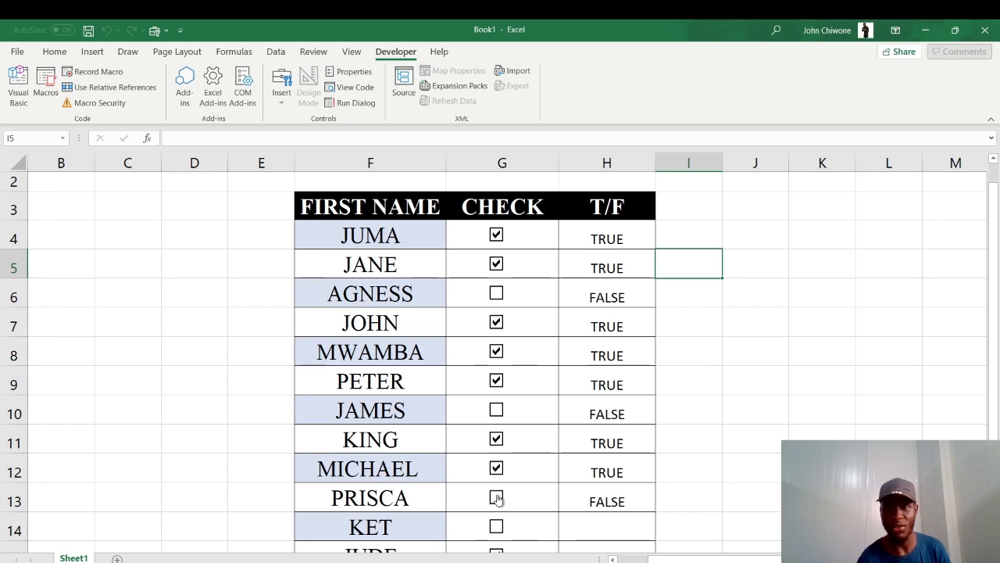
{"action": "left_click", "coordinate": [497, 527]}
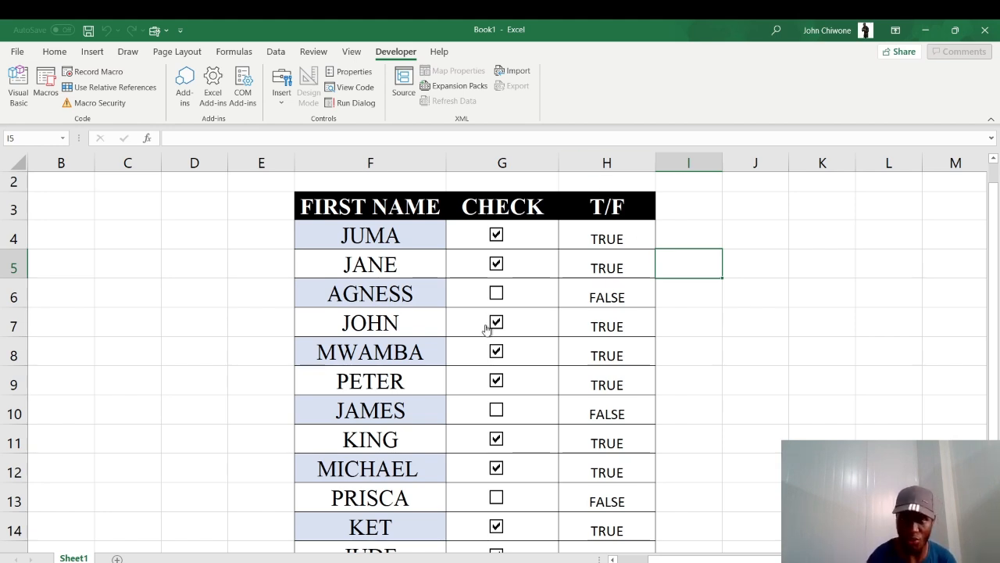
Untick and re-tick the JUMA and JANE check boxes, and tick the AGNESS check box
{"action": "left_click", "coordinate": [497, 236]}
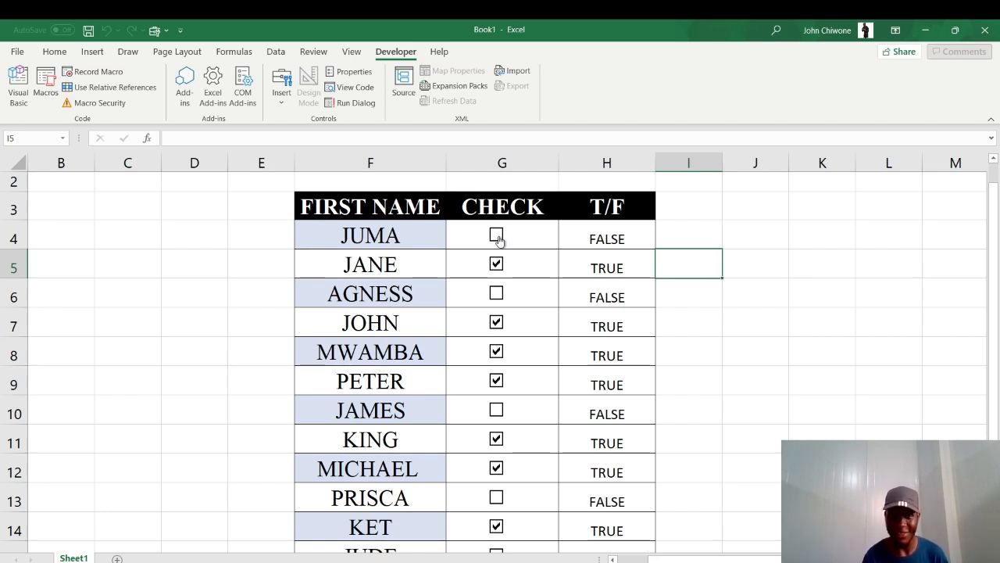
{"action": "left_click", "coordinate": [497, 236]}
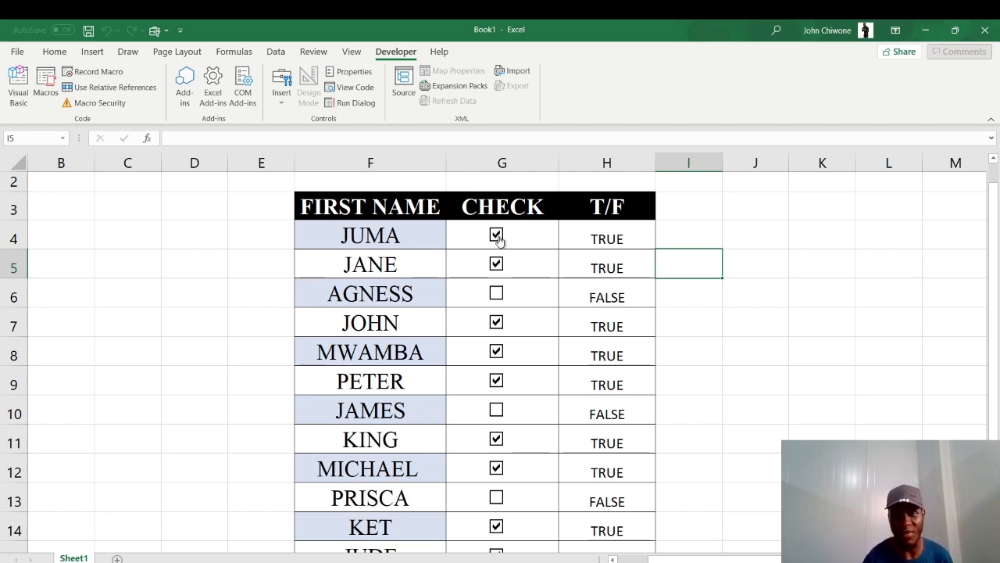
{"action": "left_click", "coordinate": [496, 294]}
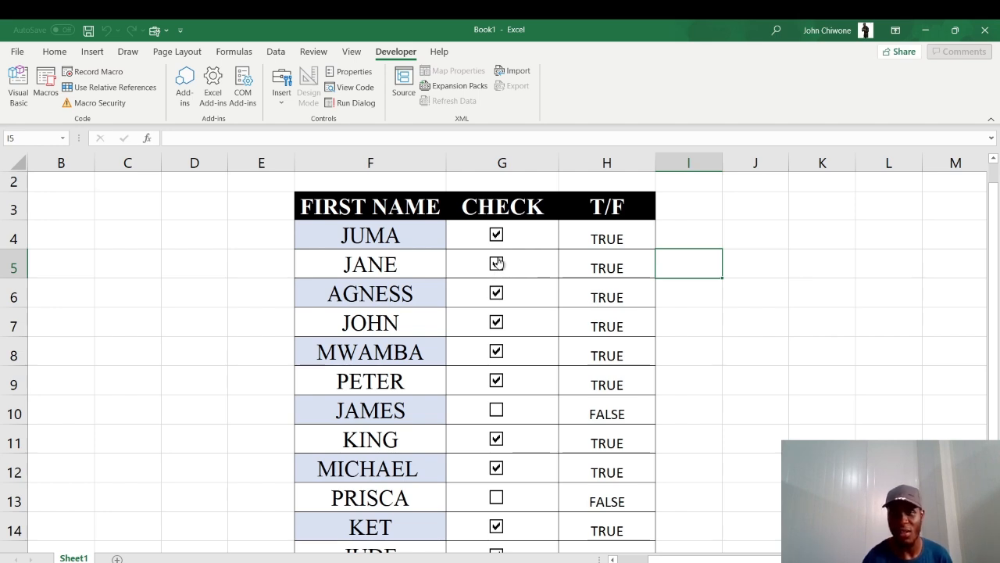
{"action": "left_click", "coordinate": [498, 263]}
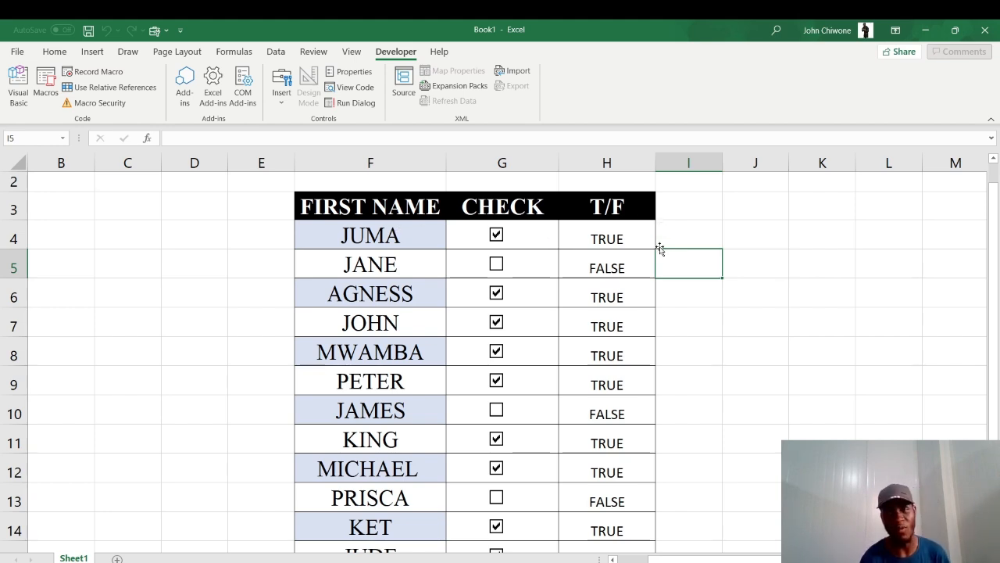
{"action": "left_click", "coordinate": [497, 264]}
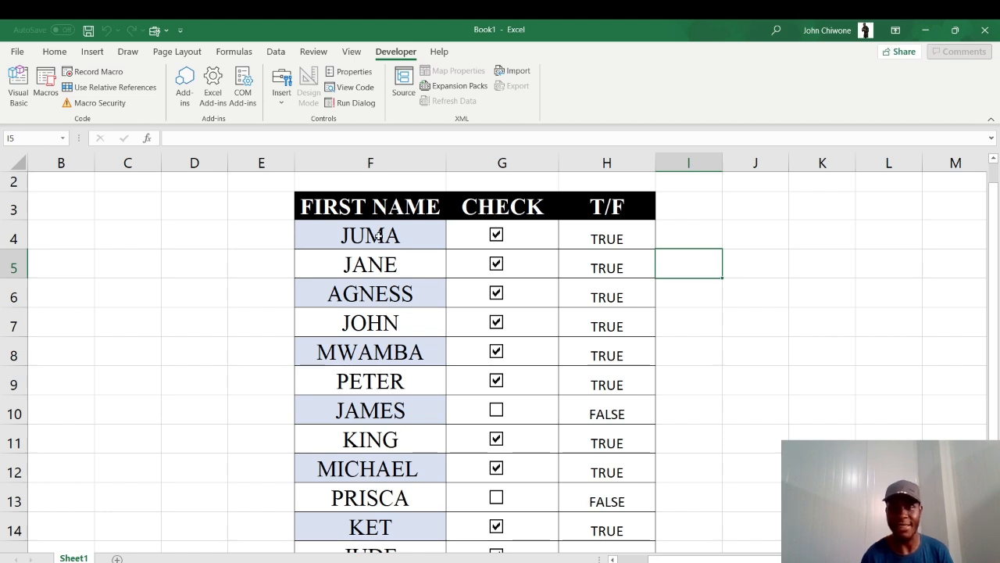
Convert the name, check box and T/F data range into a table
{"action": "left_click", "coordinate": [473, 256]}
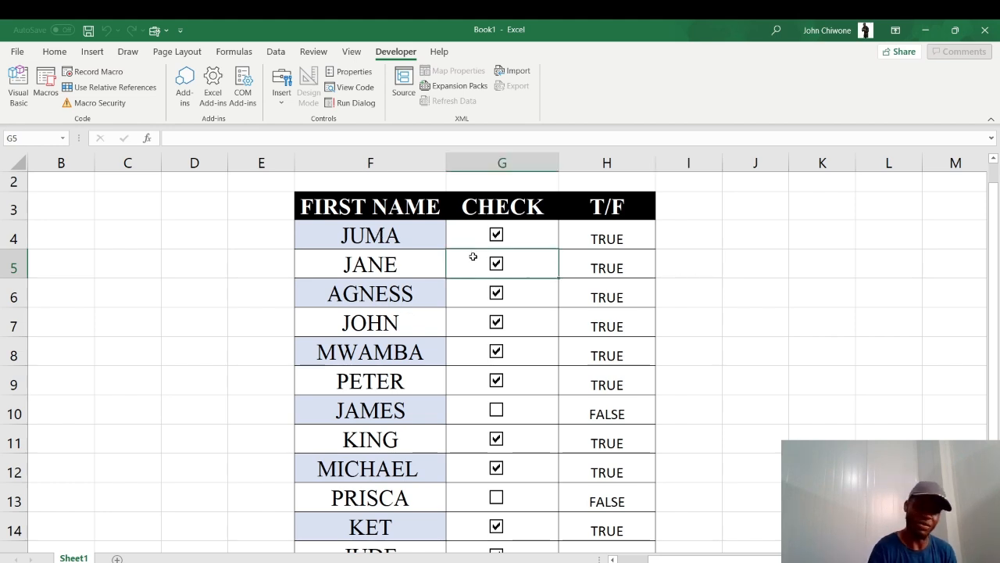
{"action": "key", "text": "ctrl+a"}
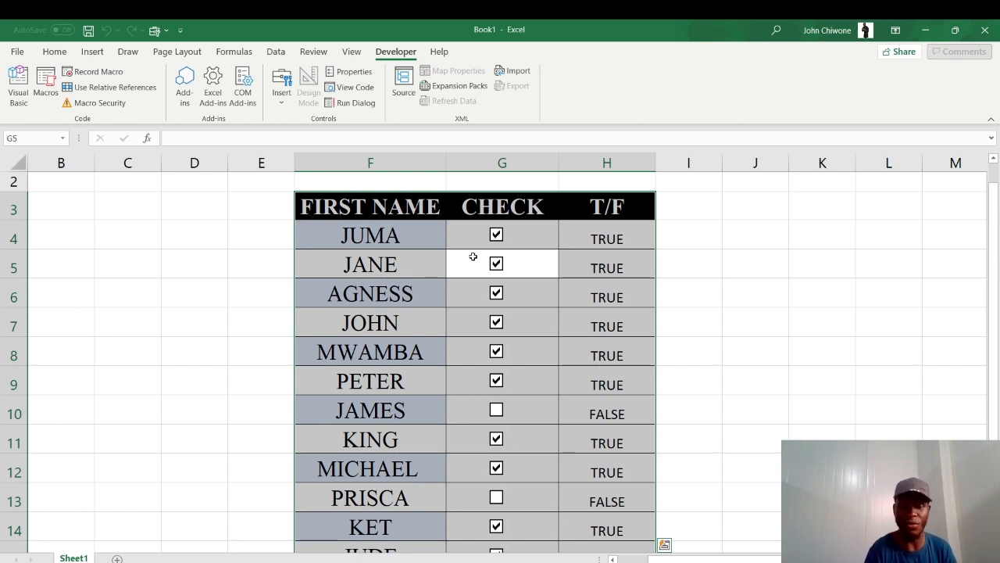
{"action": "key", "text": "ctrl+t"}
{"action": "left_click", "coordinate": [427, 229]}
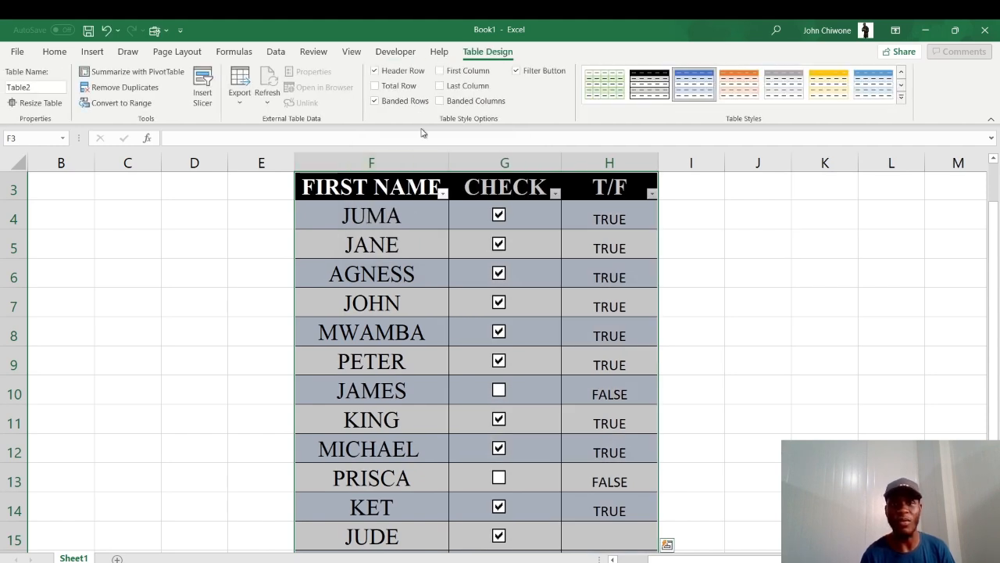
Insert a slicer for the FIRST NAME column and move it beside the table in columns B to E
{"action": "left_click", "coordinate": [203, 103]}
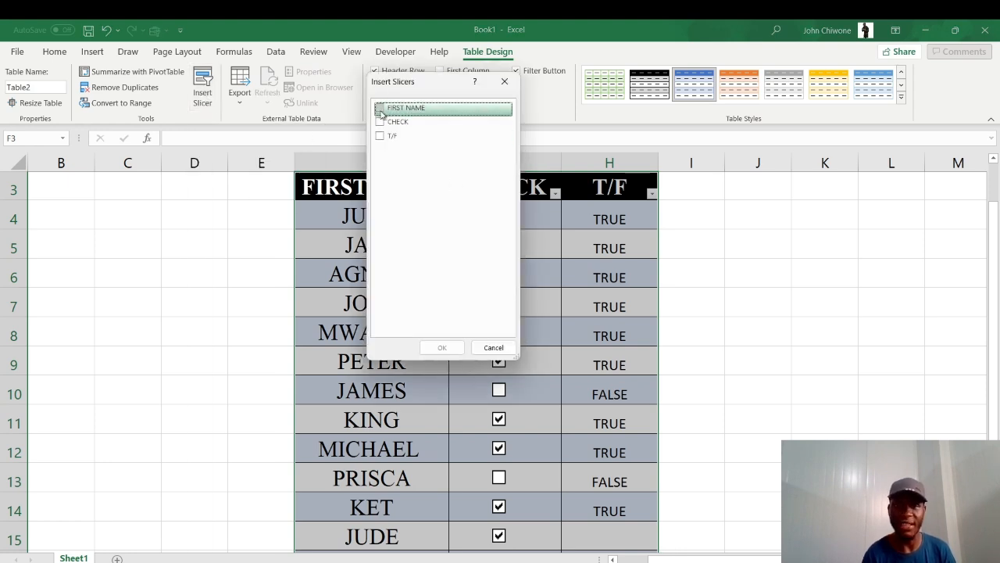
{"action": "left_click", "coordinate": [380, 109]}
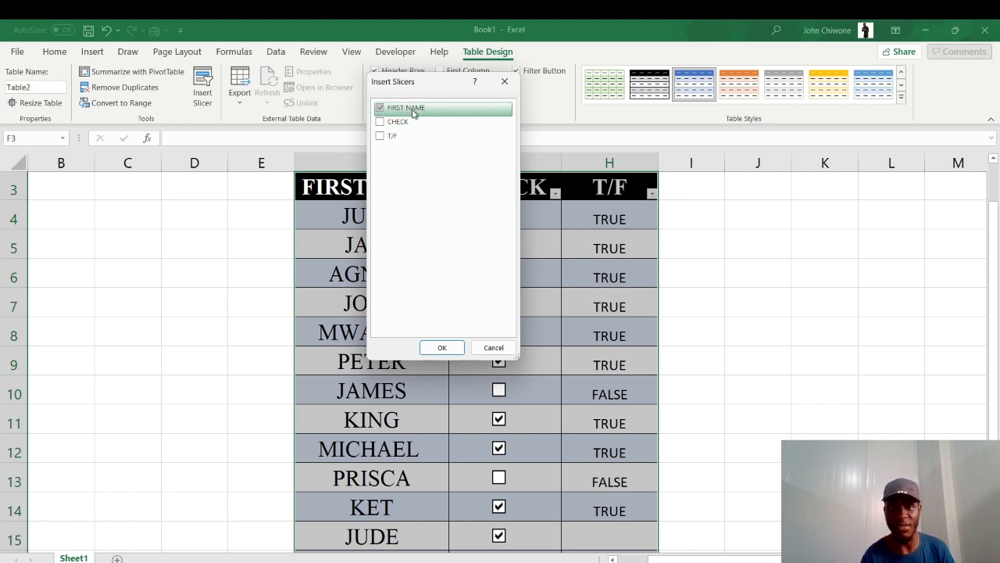
{"action": "left_click", "coordinate": [455, 351]}
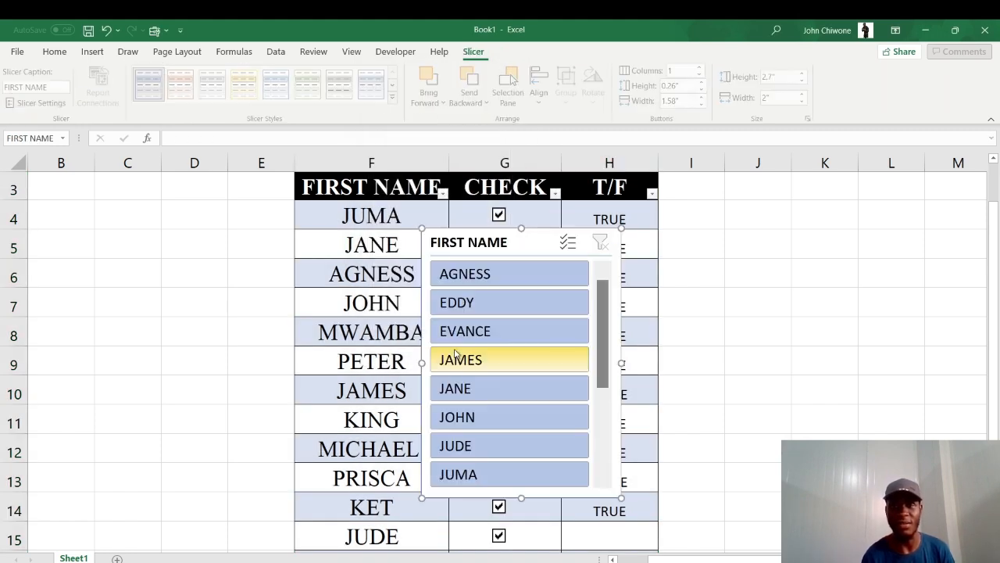
{"action": "left_click_drag", "start_coordinate": [535, 240], "coordinate": [189, 202]}
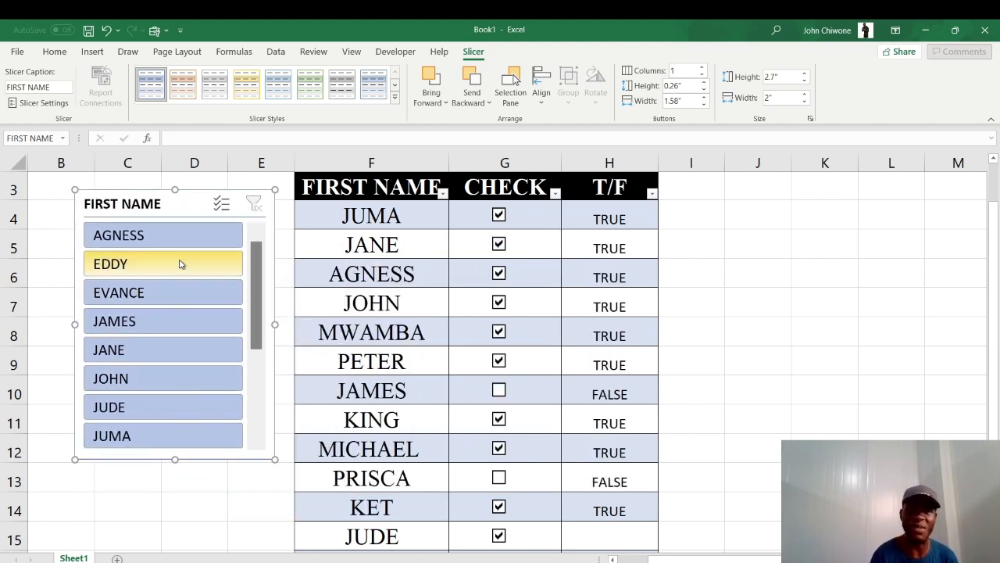
Filter the table through the slicer by selecting AGNESS, EVANCE, JANE, JUDE and EDDY
{"action": "left_click", "coordinate": [182, 234]}
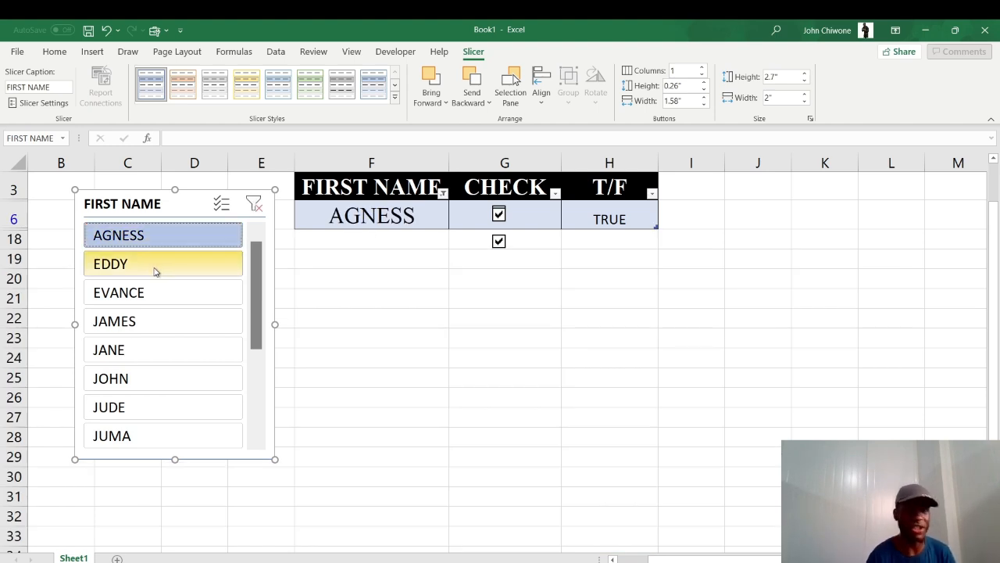
{"action": "left_click", "coordinate": [143, 293]}
{"action": "left_click", "coordinate": [150, 354]}
{"action": "left_click", "coordinate": [147, 412]}
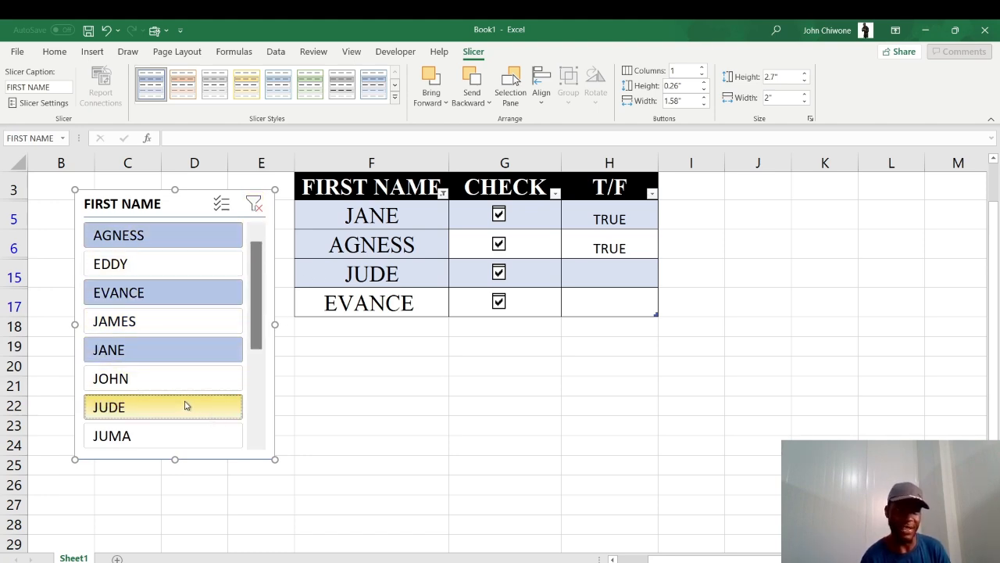
{"action": "left_click", "coordinate": [147, 267]}
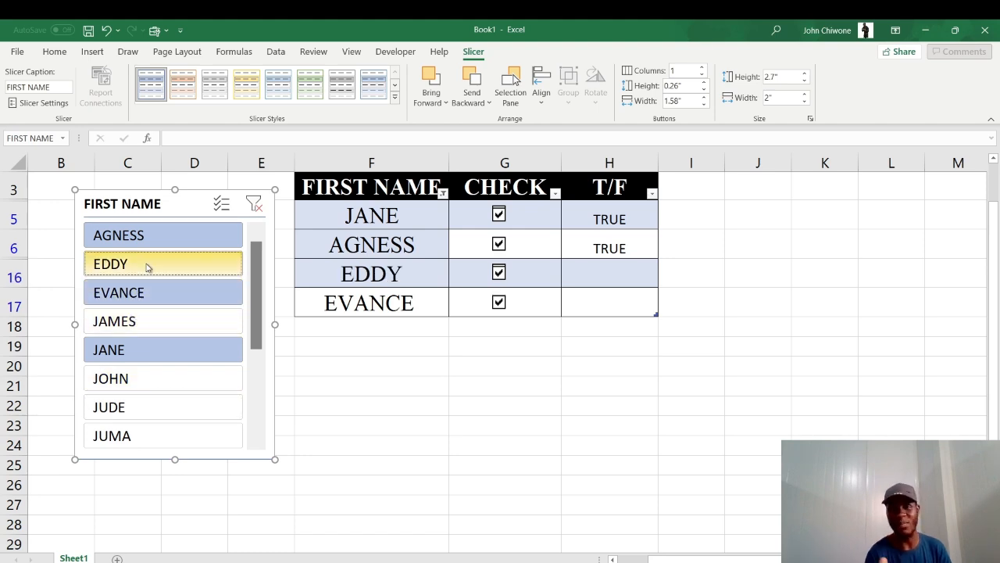